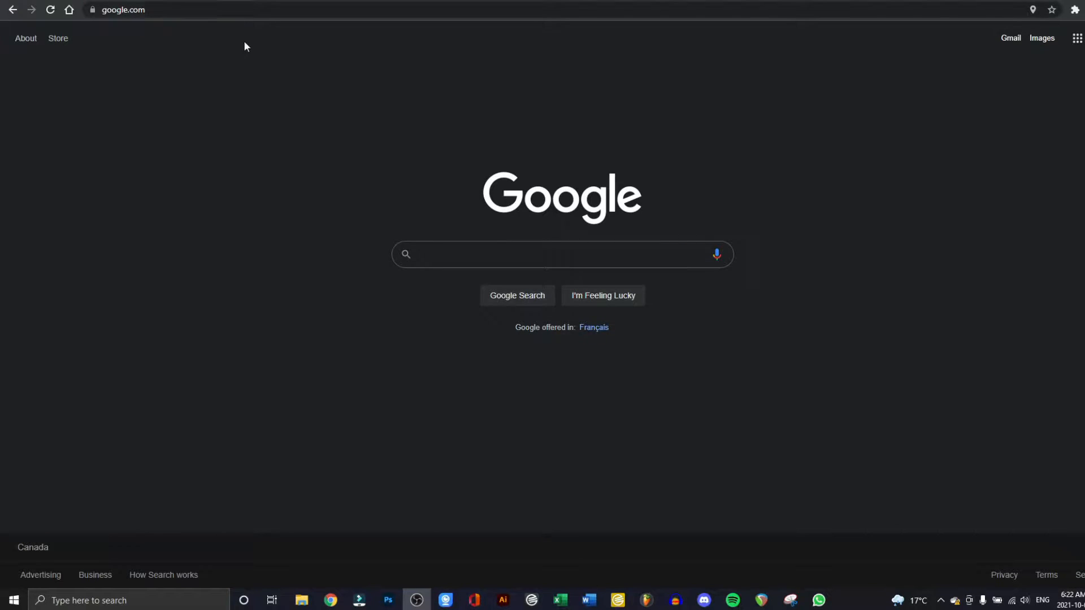
Search the web for "download filmora 9", open the official Wondershare Filmora page and start the free Windows download
{"action": "left_click", "coordinate": [287, 15]}
{"action": "type", "text": "download filmora 9"}
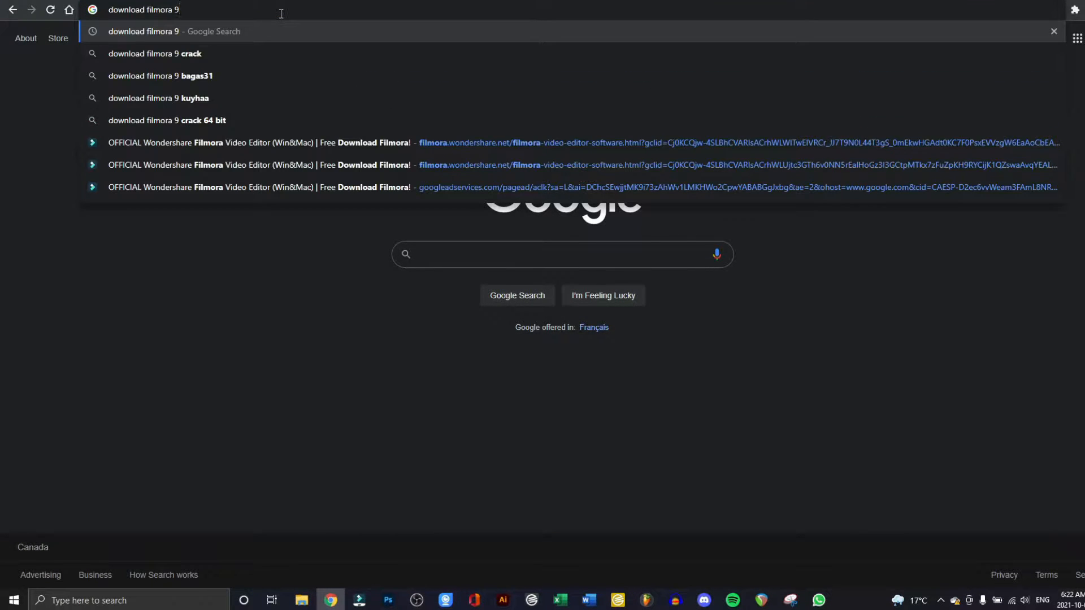
{"action": "key", "text": "Return"}
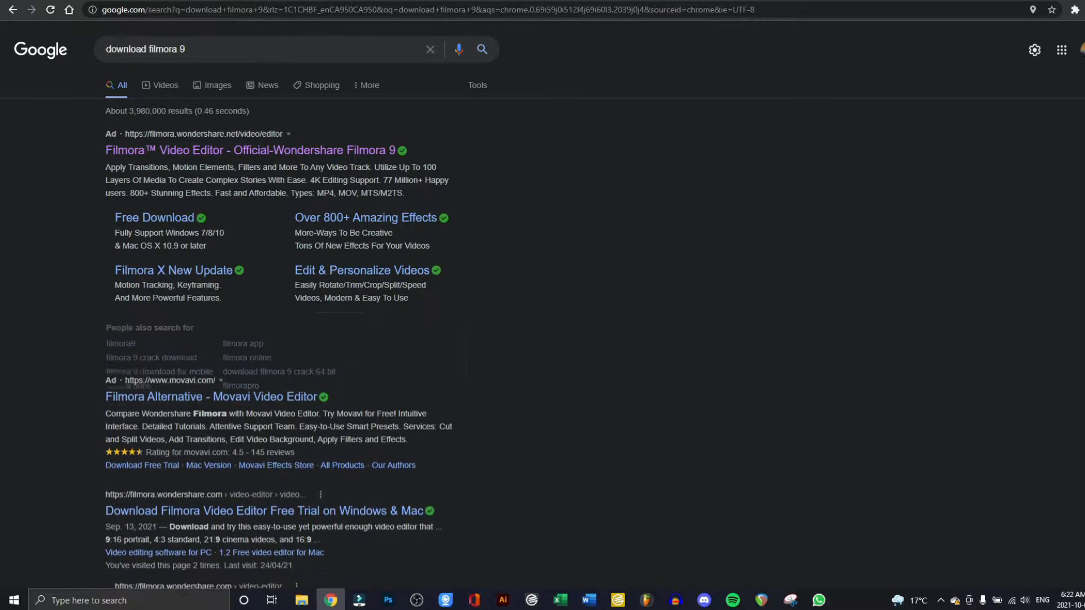
{"action": "left_click", "coordinate": [238, 151]}
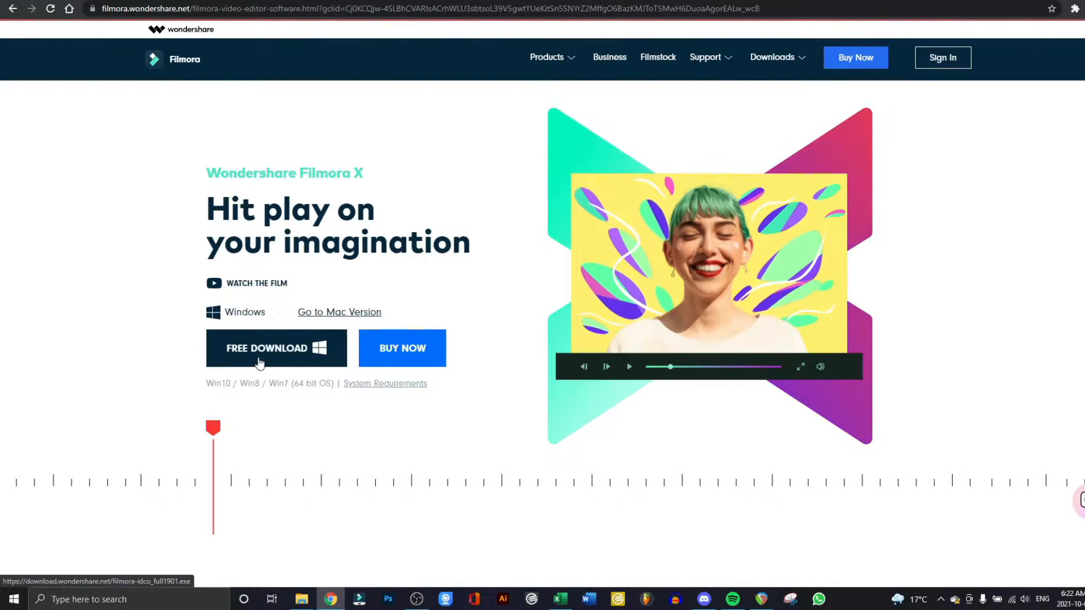
{"action": "left_click", "coordinate": [291, 359]}
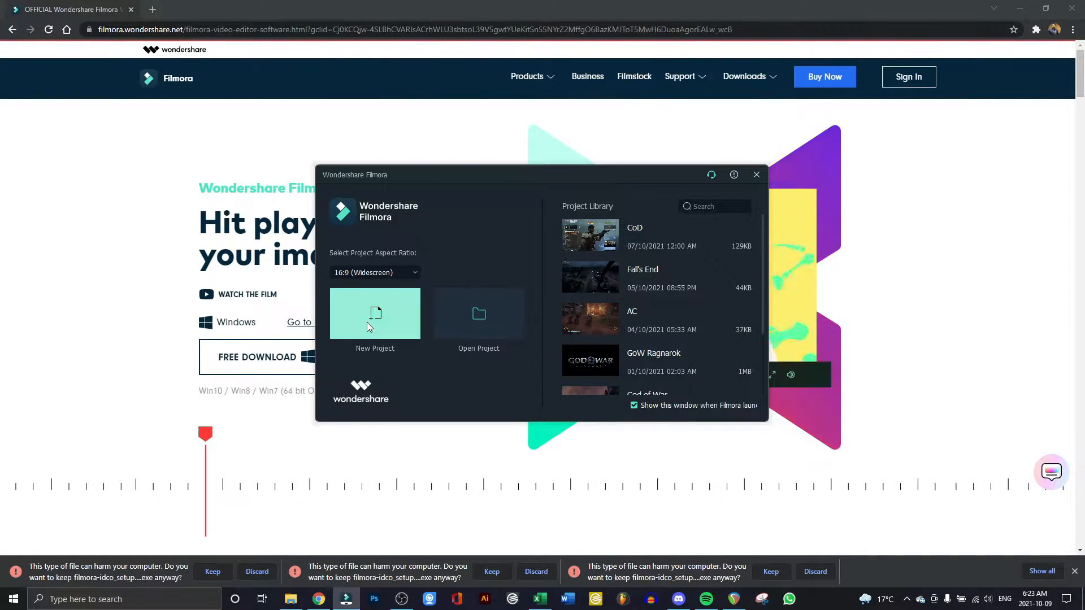
{"action": "left_click", "coordinate": [367, 322]}
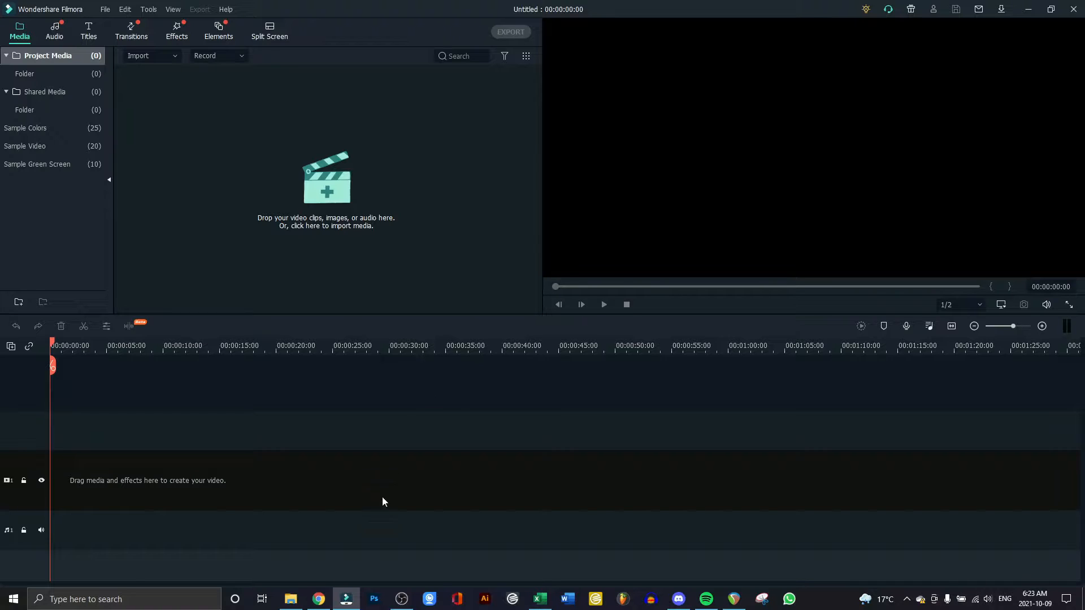
{"action": "left_click", "coordinate": [299, 600]}
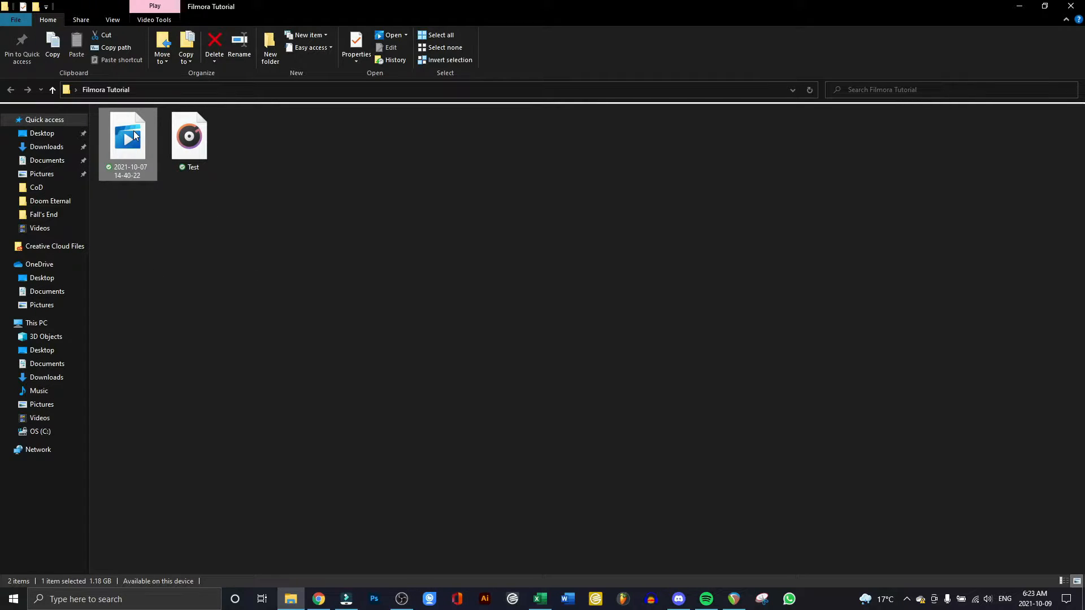
{"action": "left_click_drag", "start_coordinate": [135, 136], "coordinate": [295, 165]}
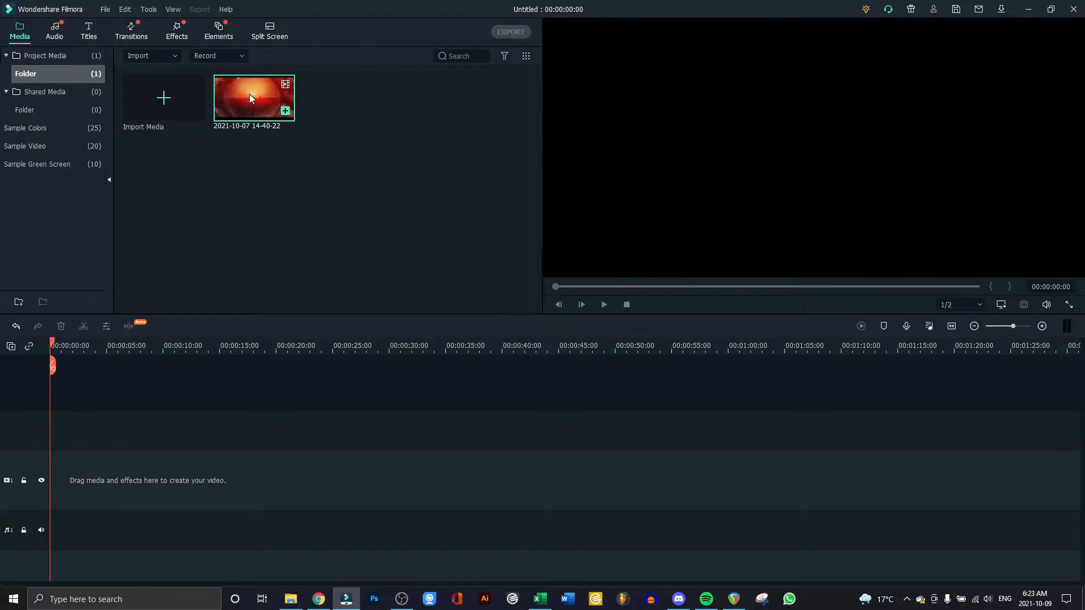
Place the imported video at the start of video track 1, matching the project settings to the media at 1920 x 1080 60fps
{"action": "left_click_drag", "start_coordinate": [249, 96], "coordinate": [51, 482]}
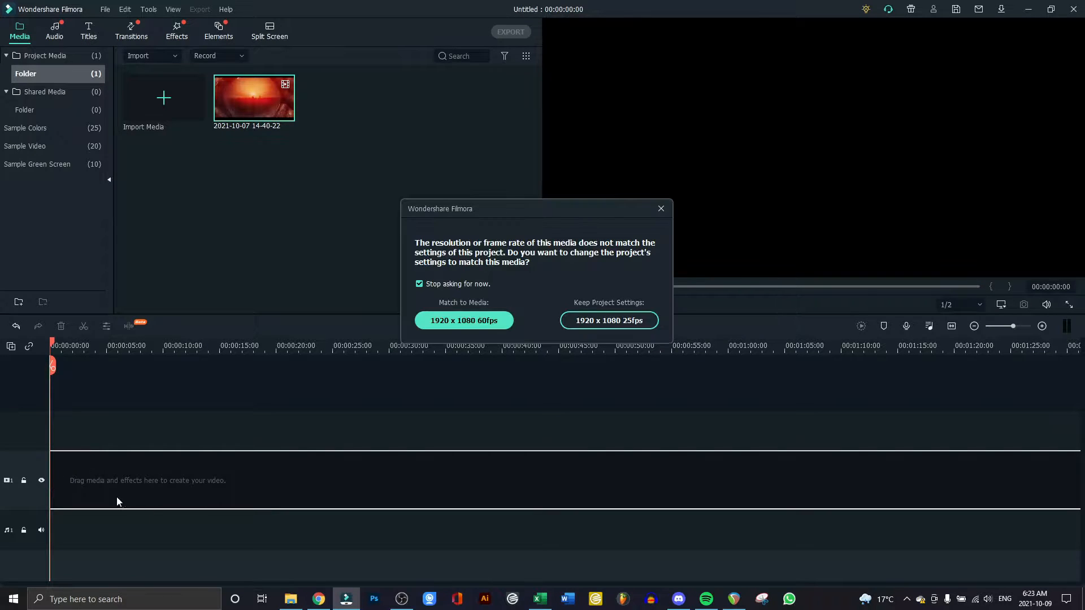
{"action": "left_click", "coordinate": [478, 321]}
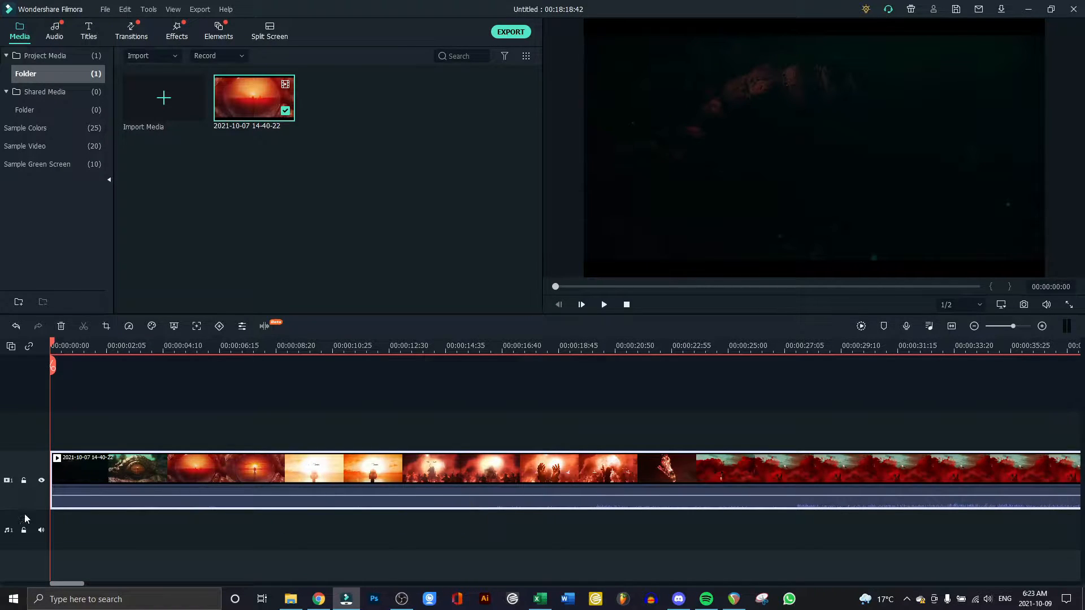
{"action": "left_click", "coordinate": [631, 538]}
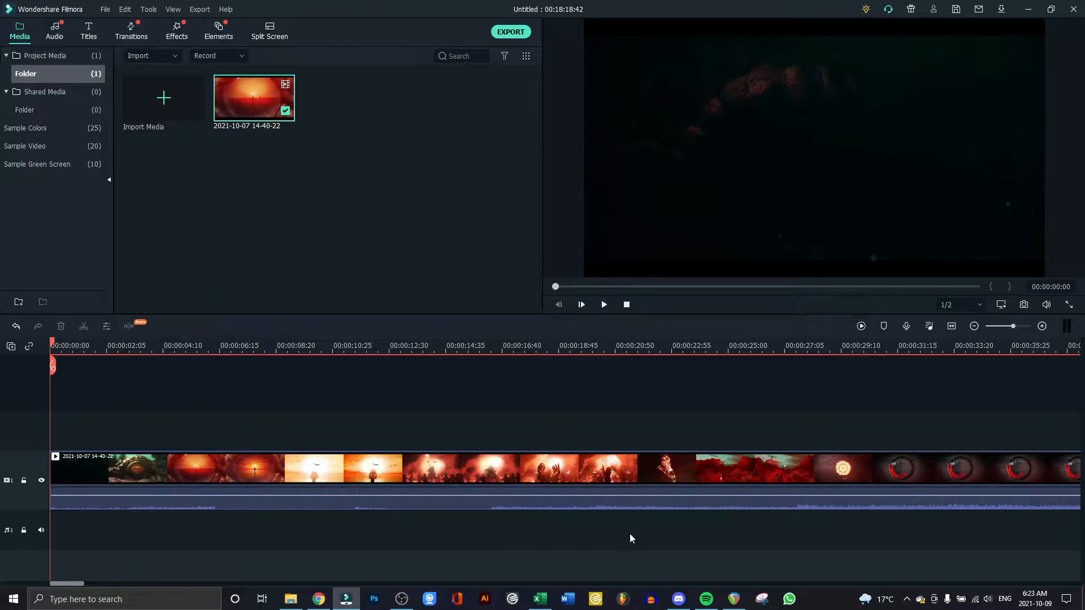
Add one extra video track and one extra audio track to the timeline
{"action": "right_click", "coordinate": [24, 492]}
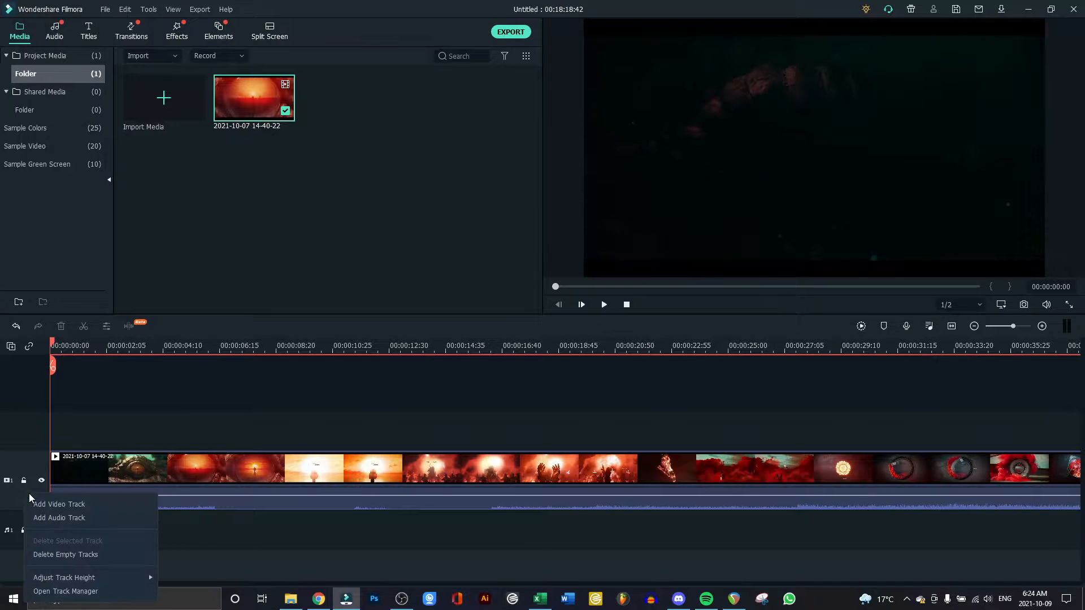
{"action": "left_click", "coordinate": [75, 509]}
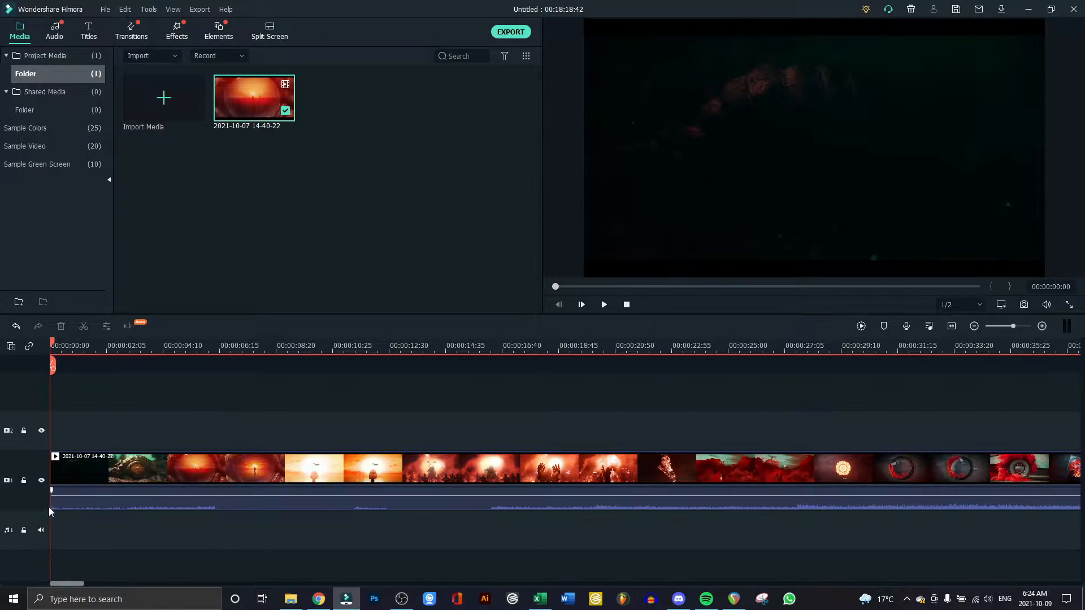
{"action": "right_click", "coordinate": [33, 491]}
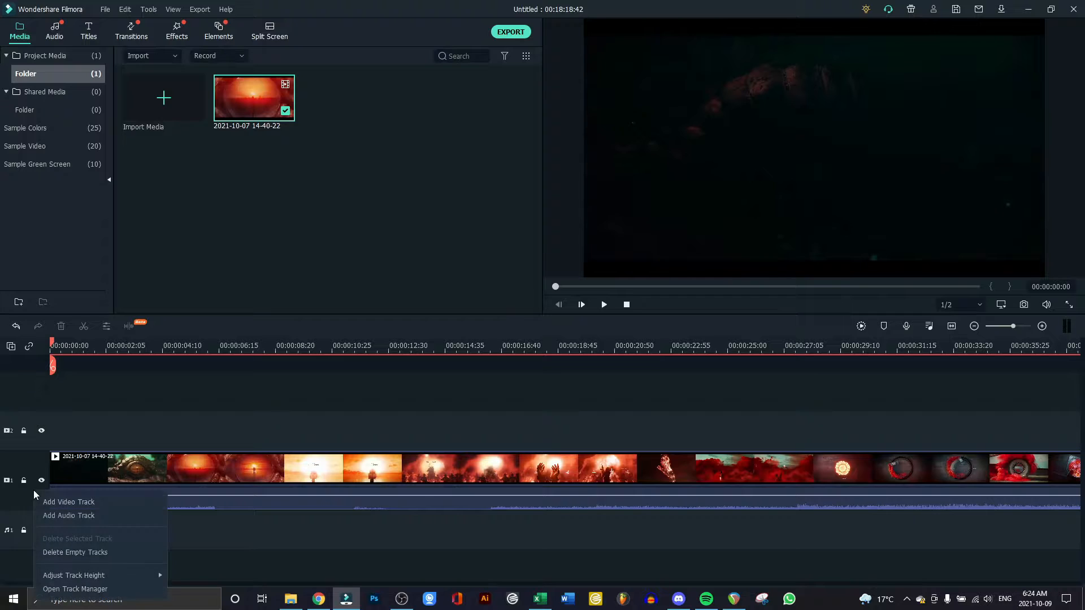
{"action": "left_click", "coordinate": [98, 515]}
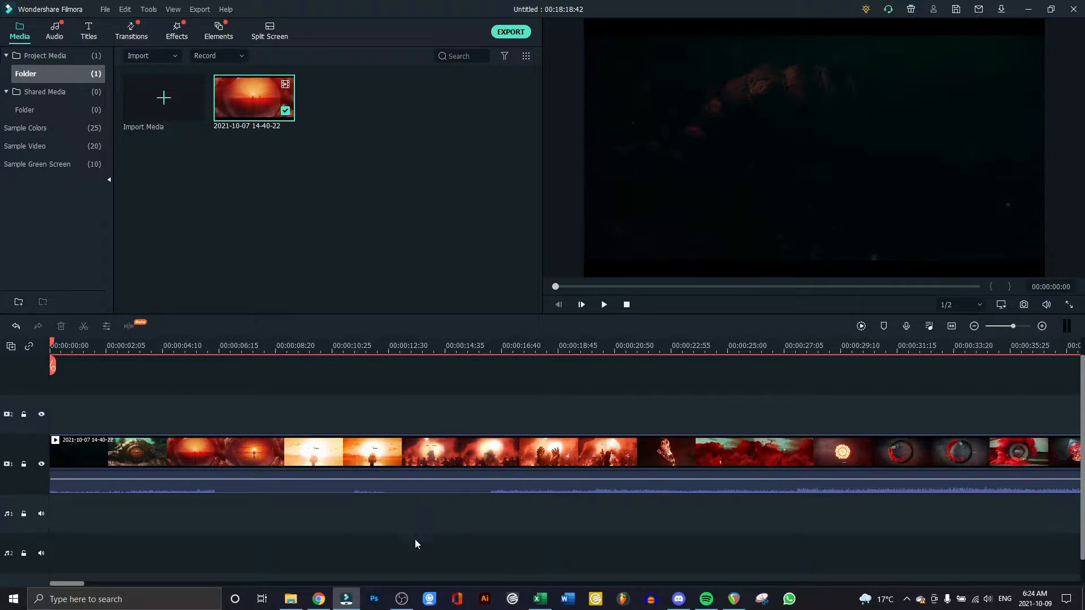
Split the video clip at 00:05:51:34 and delete the part before the cut
{"action": "left_click_drag", "start_coordinate": [74, 583], "coordinate": [380, 551]}
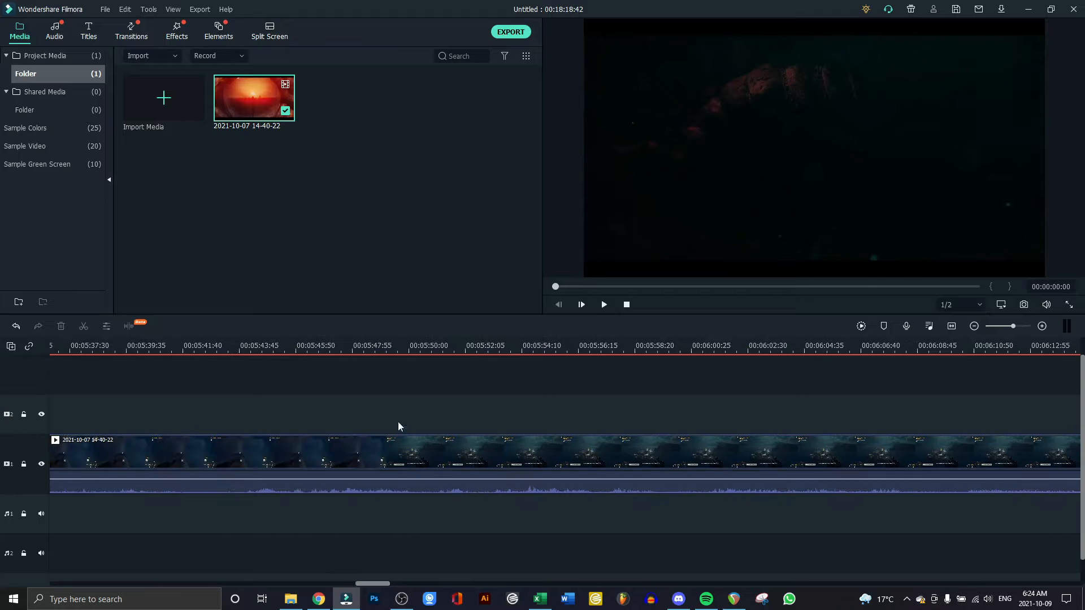
{"action": "left_click", "coordinate": [426, 365]}
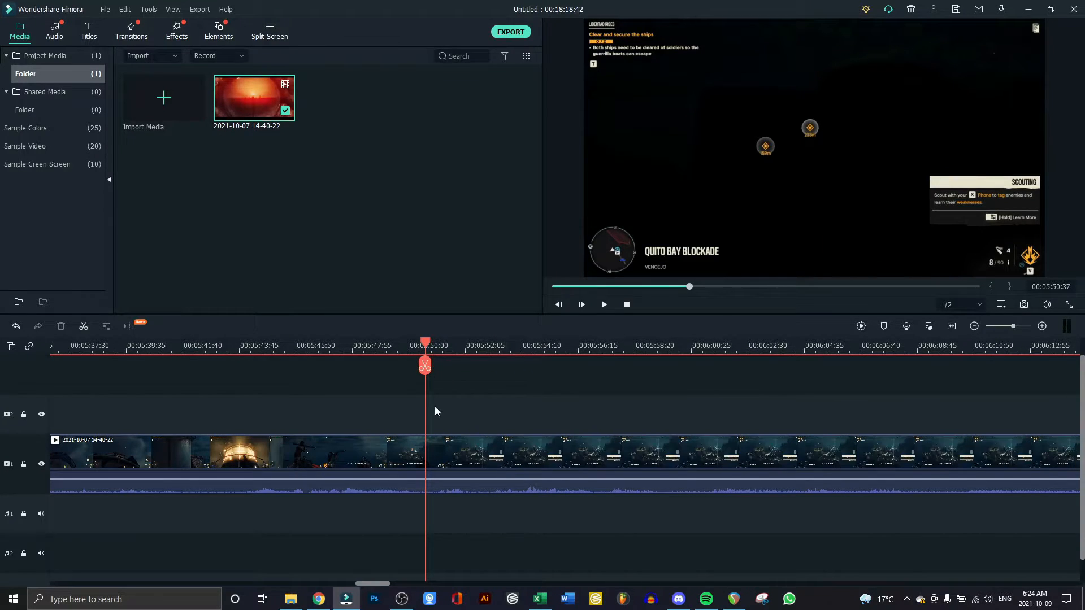
{"action": "left_click_drag", "start_coordinate": [428, 348], "coordinate": [400, 350]}
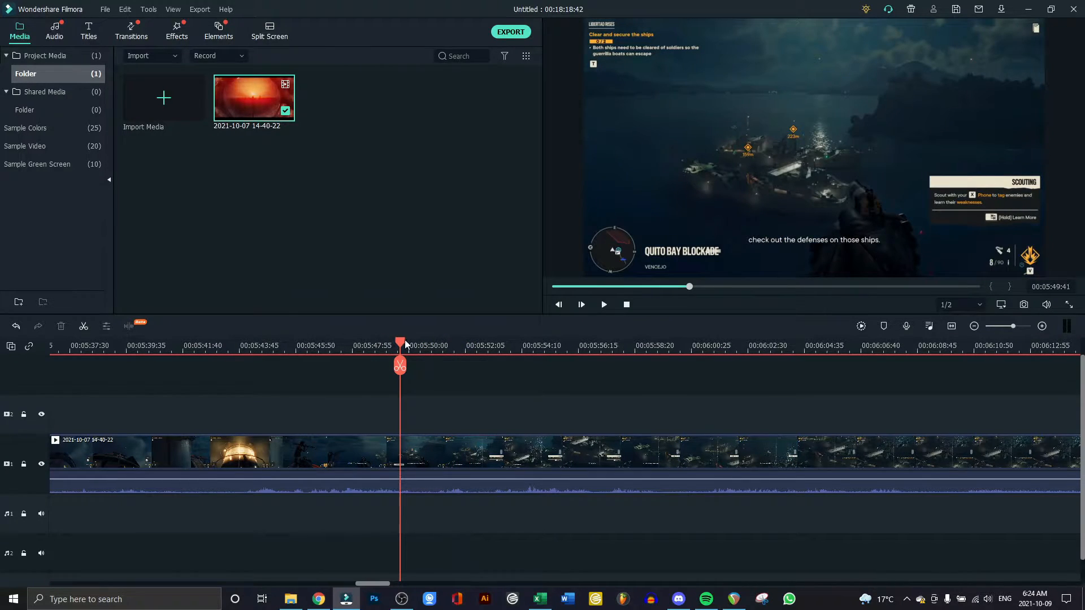
{"action": "left_click_drag", "start_coordinate": [406, 345], "coordinate": [451, 351]}
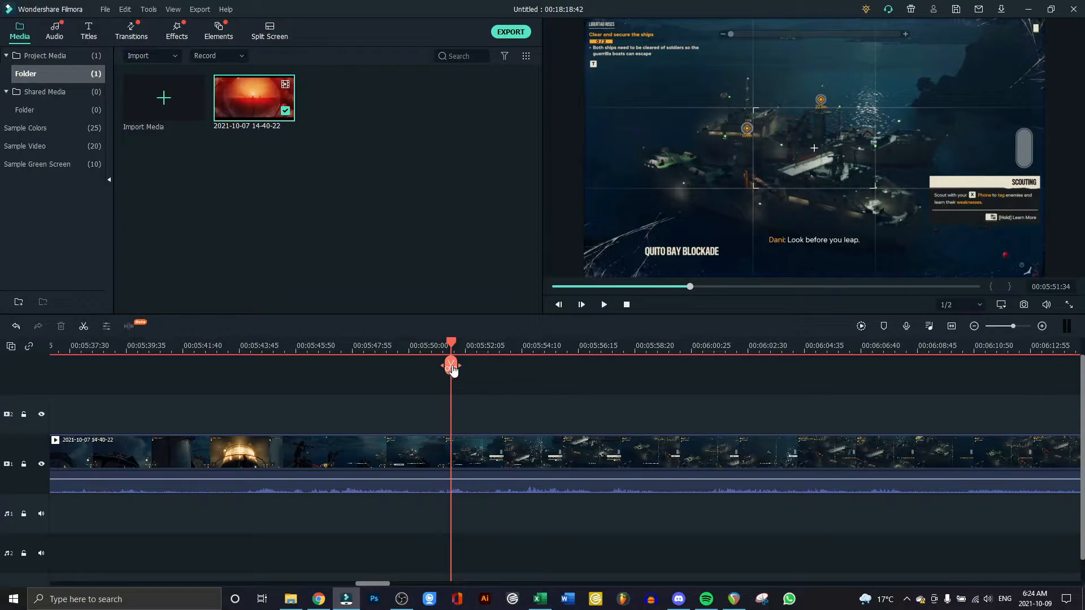
{"action": "left_click", "coordinate": [452, 366]}
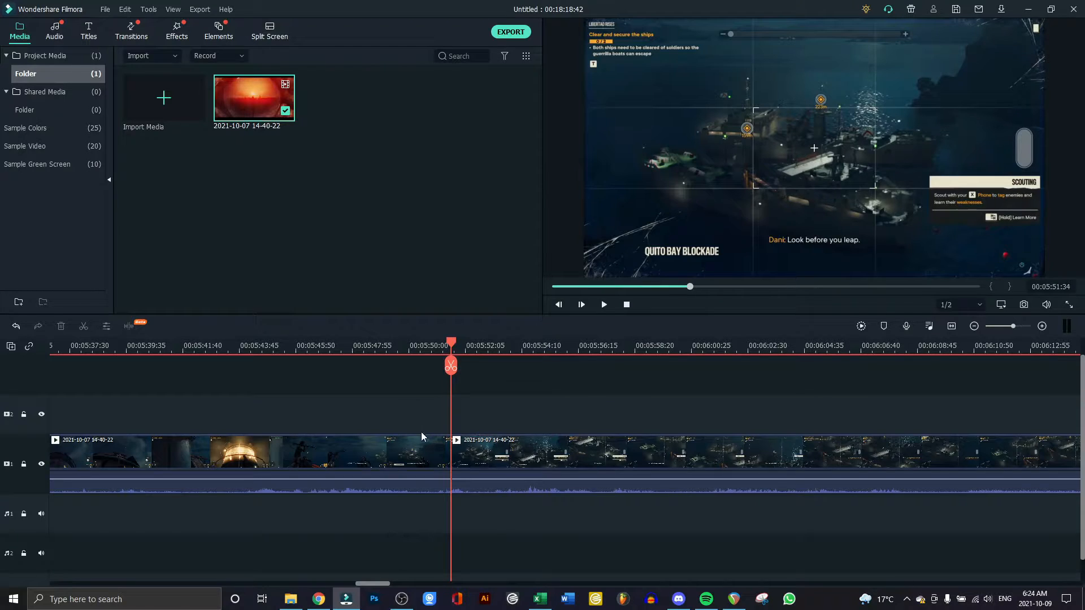
{"action": "left_click", "coordinate": [366, 445]}
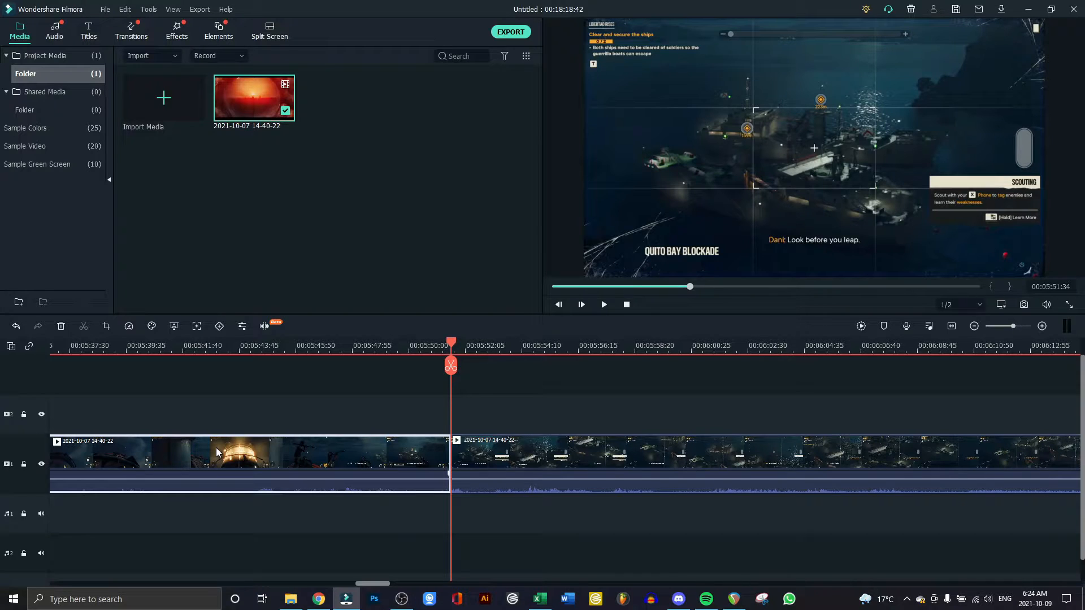
{"action": "key", "text": "Delete"}
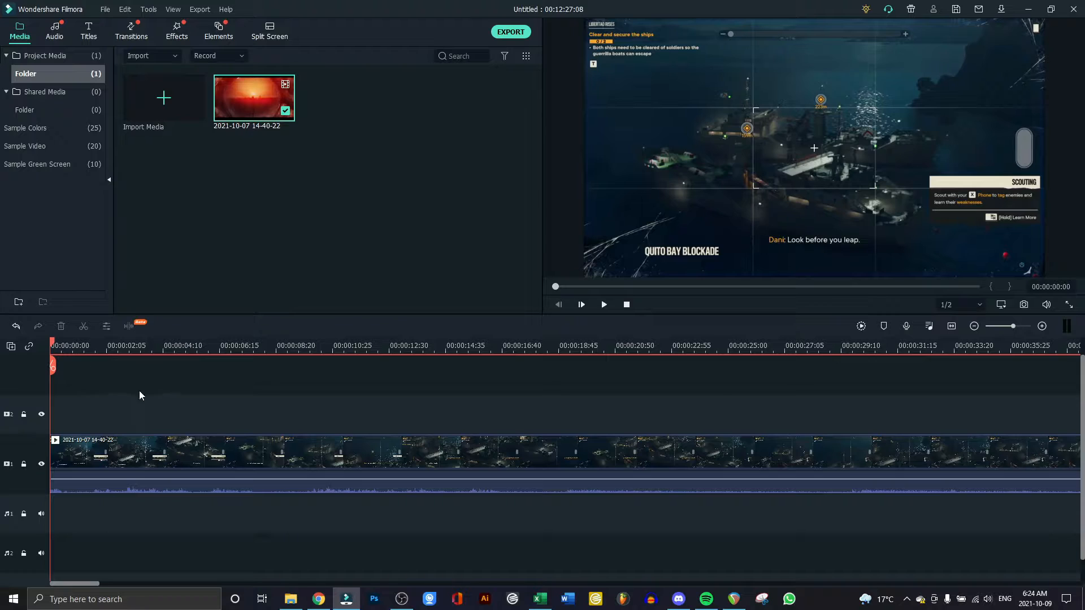
Examine the trimmed clip frame by frame around the five-second mark on a magnified timeline
{"action": "left_click", "coordinate": [204, 351]}
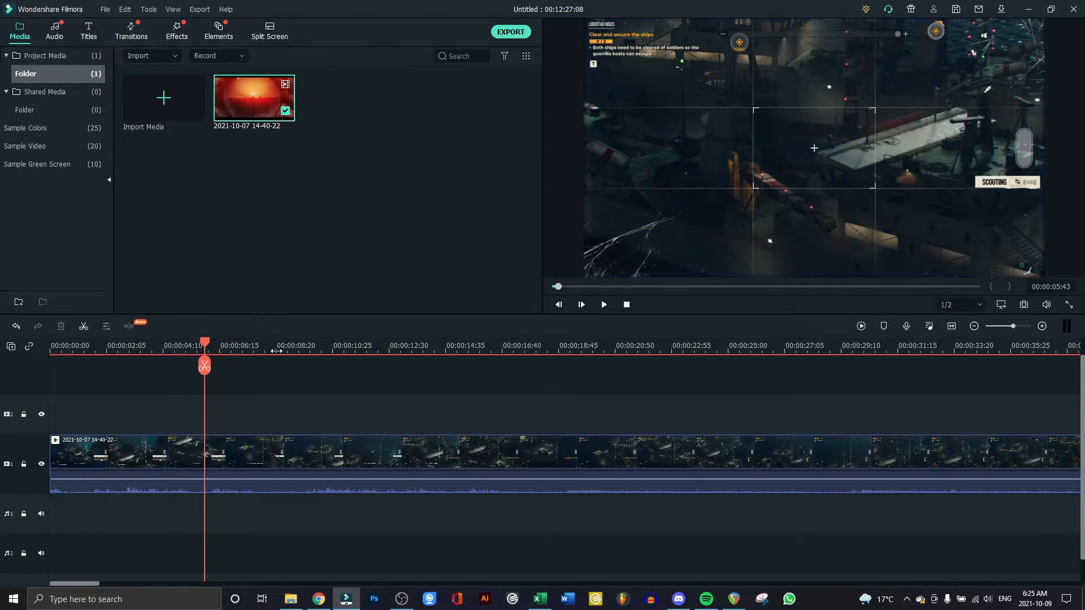
{"action": "scroll", "coordinate": [274, 346], "scroll_direction": "up", "scroll_amount": 5}
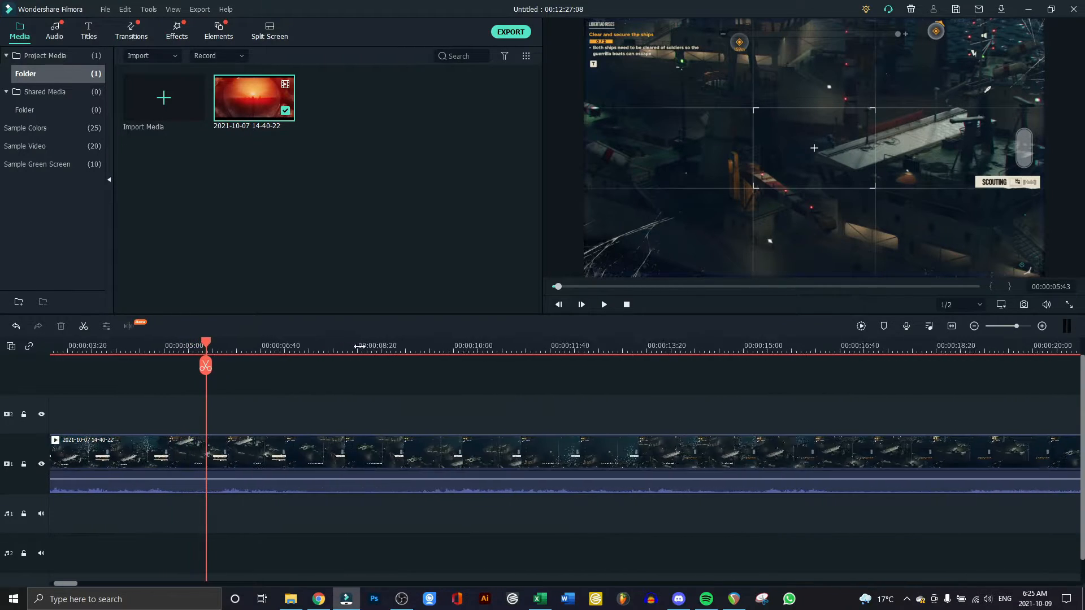
{"action": "scroll", "coordinate": [462, 347], "scroll_direction": "up", "scroll_amount": 3}
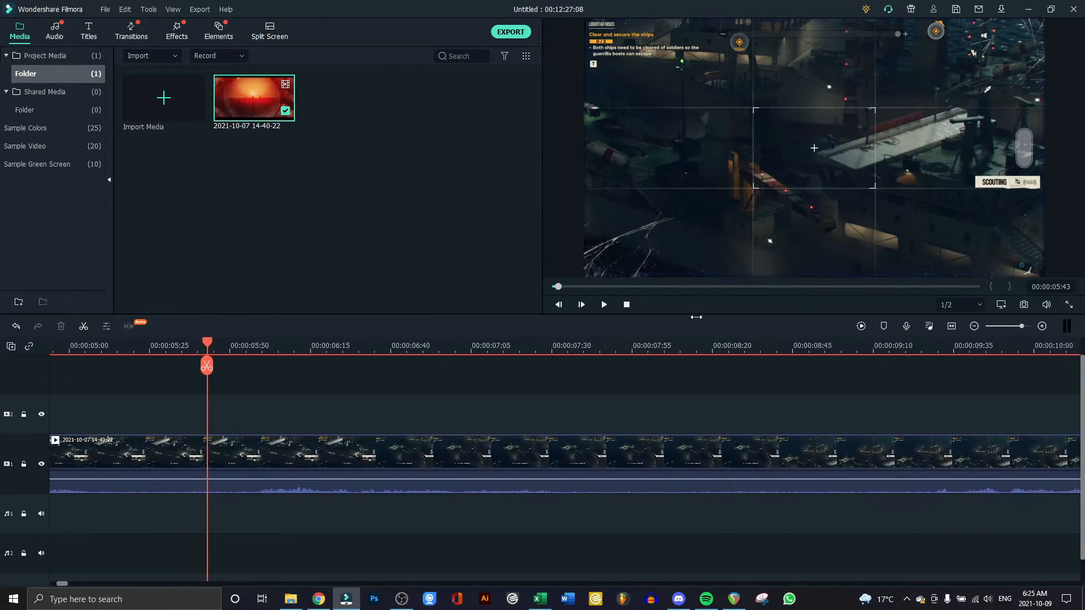
{"action": "left_click_drag", "start_coordinate": [780, 326], "coordinate": [862, 320]}
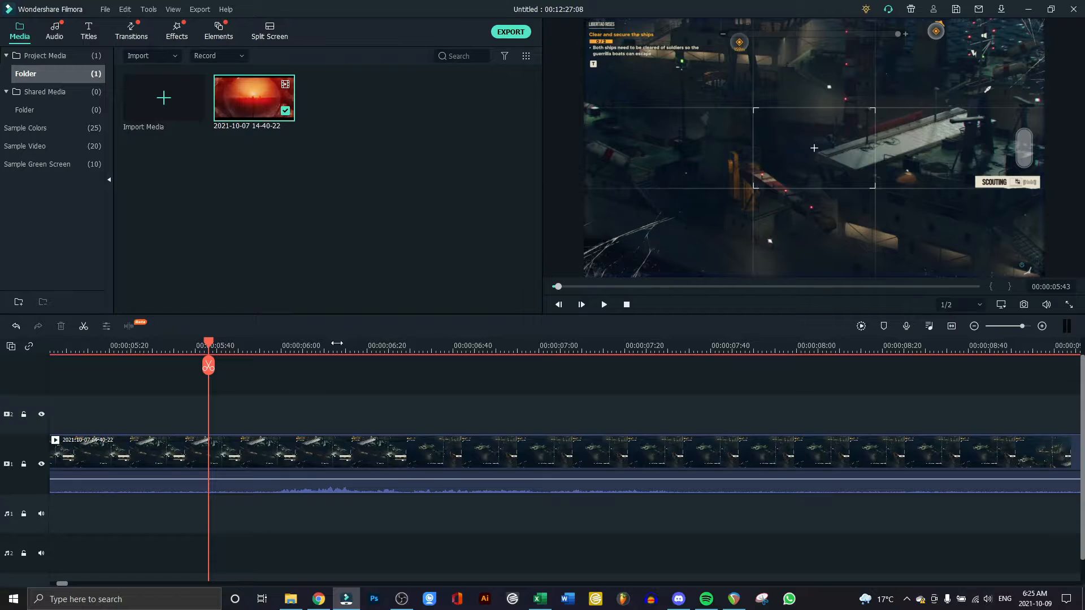
{"action": "left_click_drag", "start_coordinate": [337, 343], "coordinate": [725, 335]}
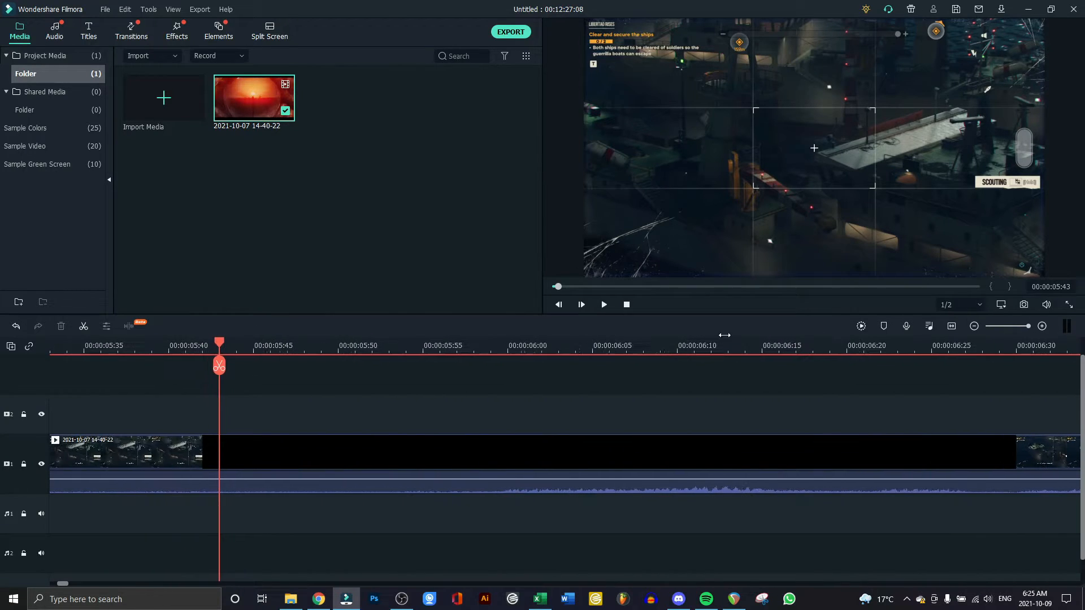
{"action": "left_click", "coordinate": [249, 350]}
{"action": "left_click", "coordinate": [274, 350]}
{"action": "left_click", "coordinate": [334, 343]}
{"action": "left_click", "coordinate": [258, 341]}
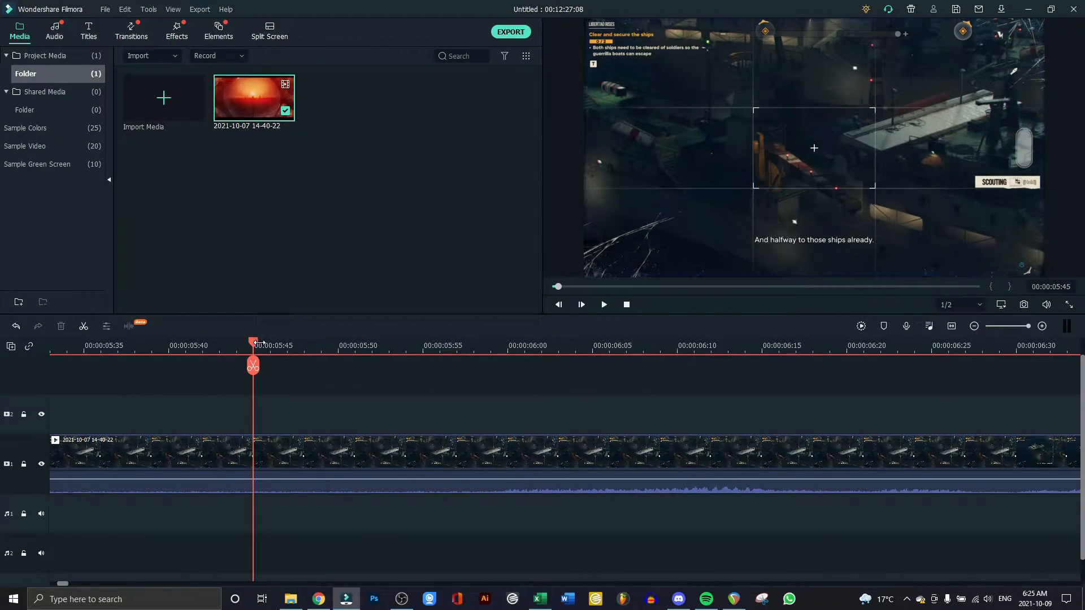
{"action": "left_click", "coordinate": [220, 346]}
{"action": "left_click", "coordinate": [159, 347]}
{"action": "left_click", "coordinate": [276, 346]}
{"action": "left_click", "coordinate": [303, 346]}
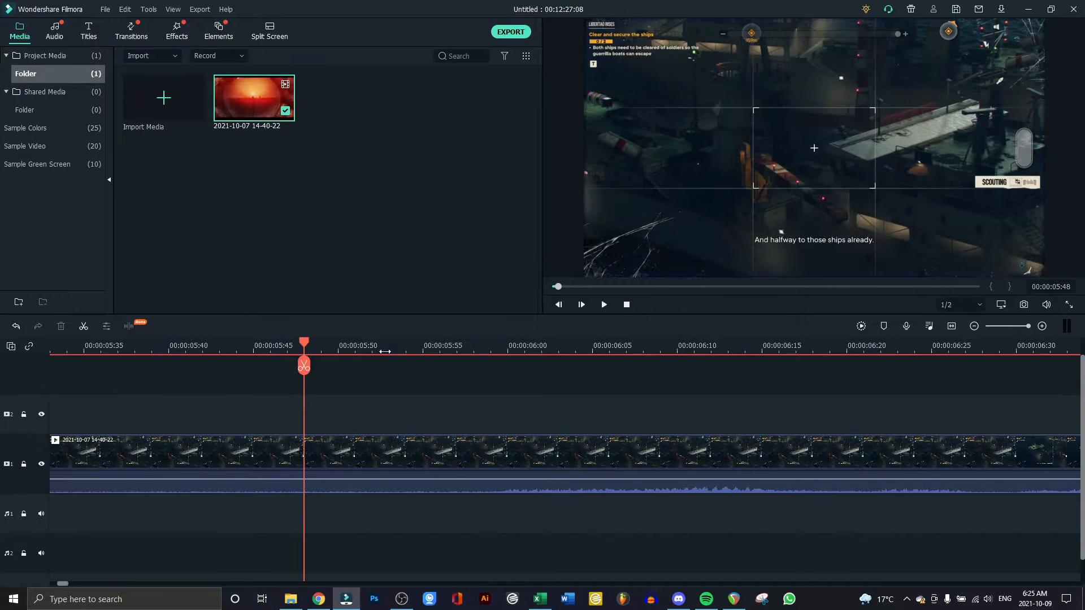
{"action": "left_click", "coordinate": [370, 345]}
{"action": "scroll", "coordinate": [627, 352], "scroll_direction": "down", "scroll_amount": 1}
{"action": "scroll", "coordinate": [393, 351], "scroll_direction": "down", "scroll_amount": 5}
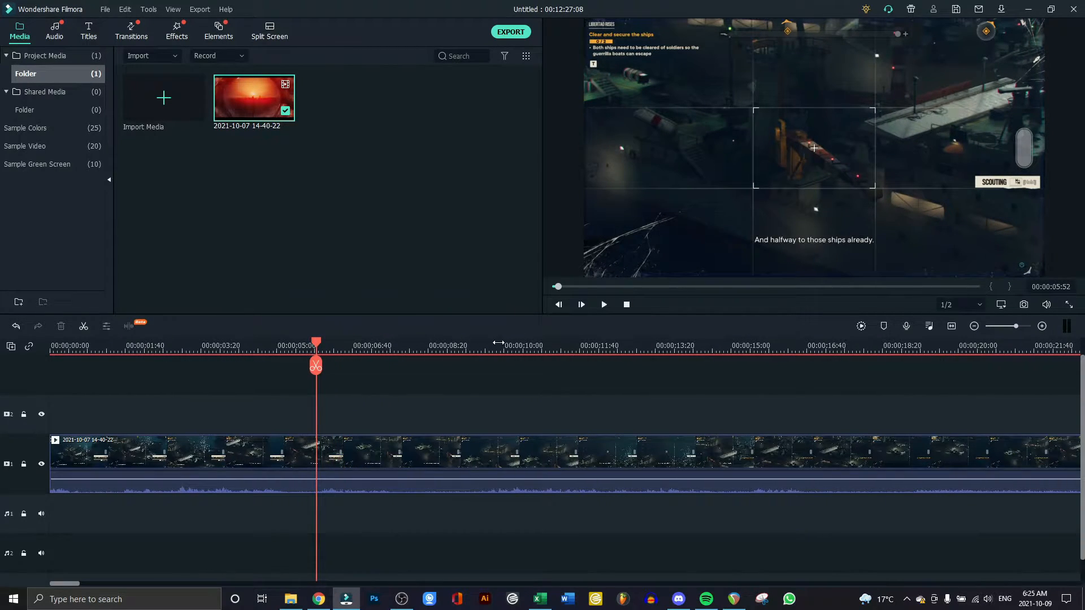
{"action": "scroll", "coordinate": [497, 345], "scroll_direction": "down", "scroll_amount": 3}
{"action": "scroll", "coordinate": [458, 349], "scroll_direction": "up", "scroll_amount": 2}
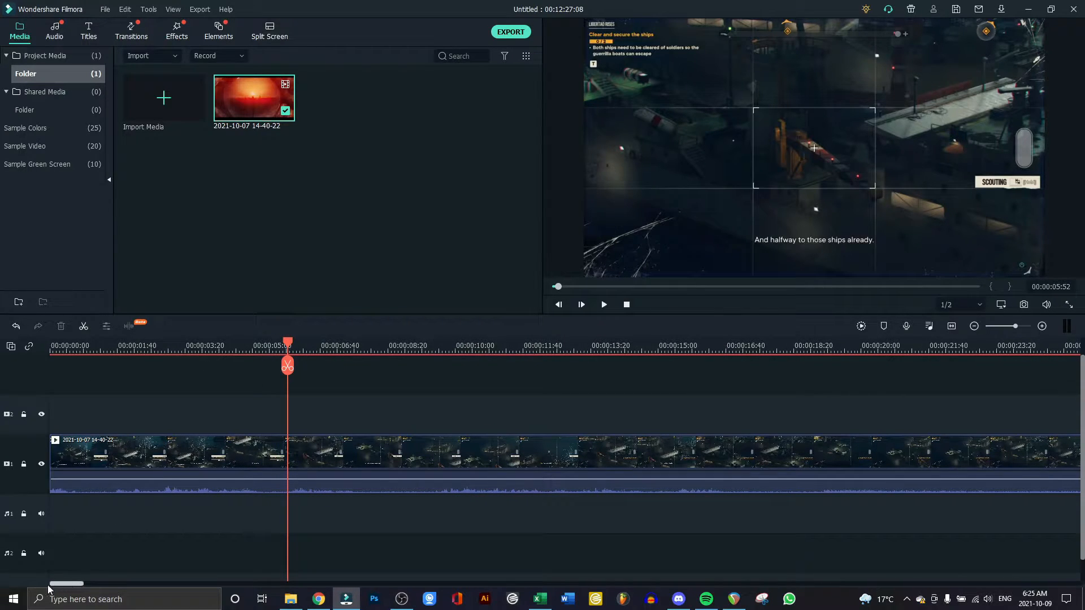
Split the clip at 00:00:12:13 and delete everything after the cut
{"action": "left_click", "coordinate": [55, 363]}
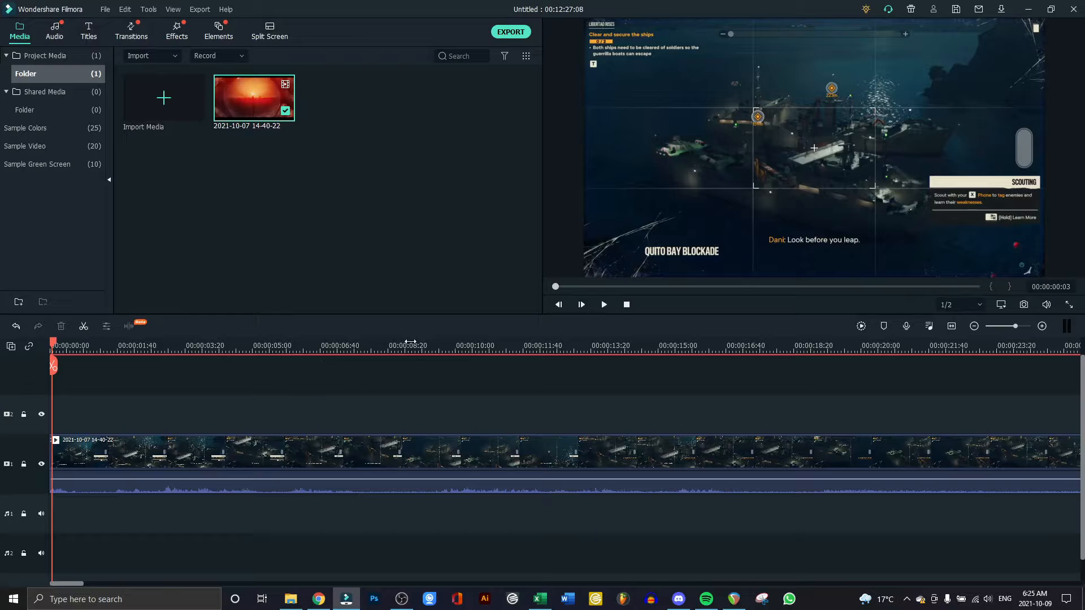
{"action": "left_click", "coordinate": [410, 345]}
{"action": "left_click", "coordinate": [545, 346]}
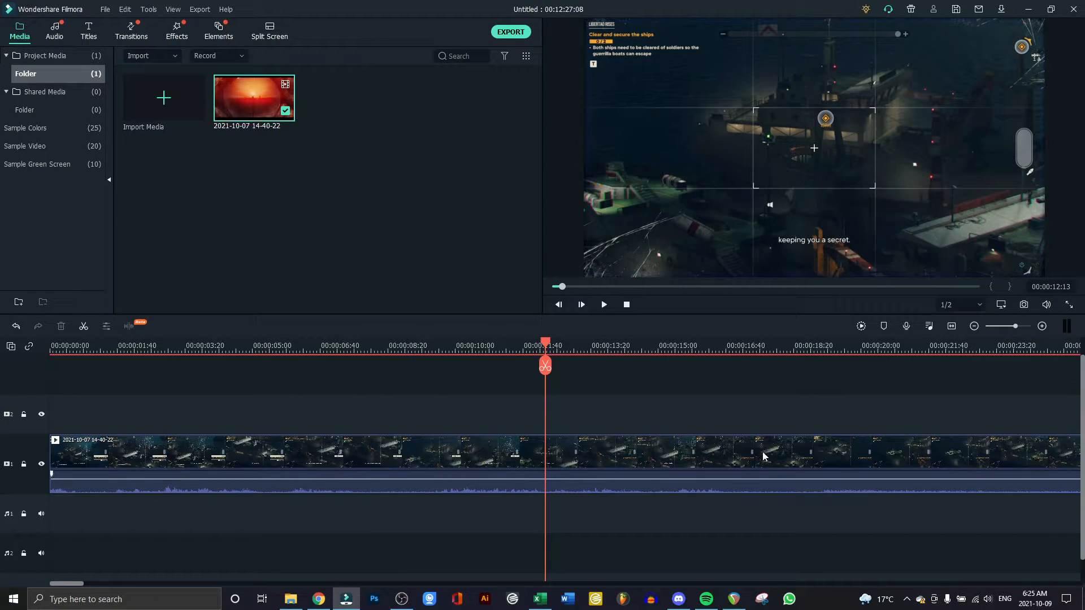
{"action": "left_click", "coordinate": [546, 371]}
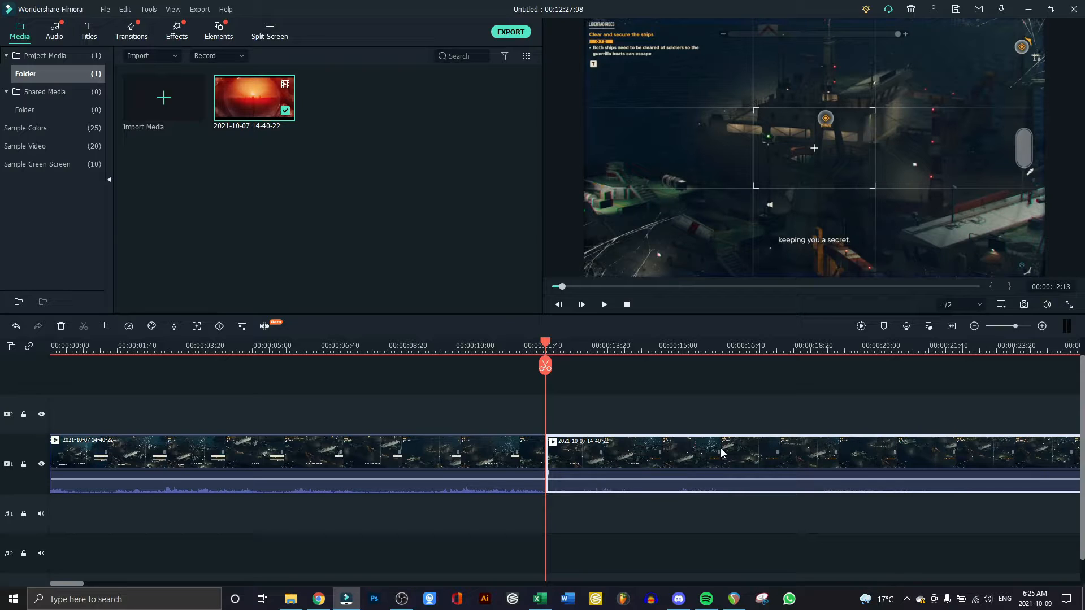
{"action": "key", "text": "Delete"}
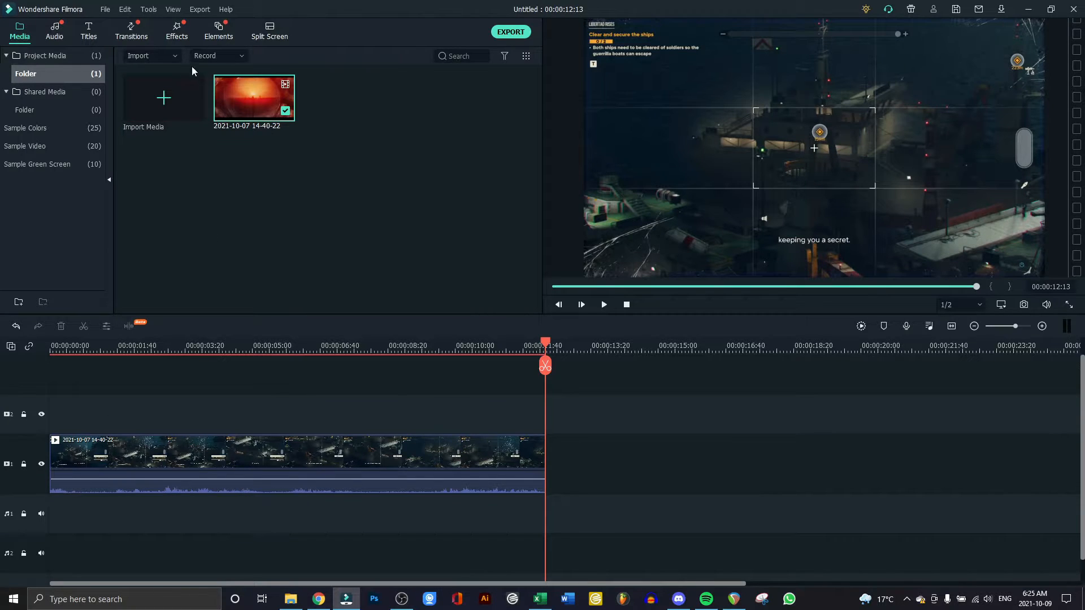
Browse the included title templates and preview Basic 6, Opener 3 and Opener 2
{"action": "left_click", "coordinate": [90, 33]}
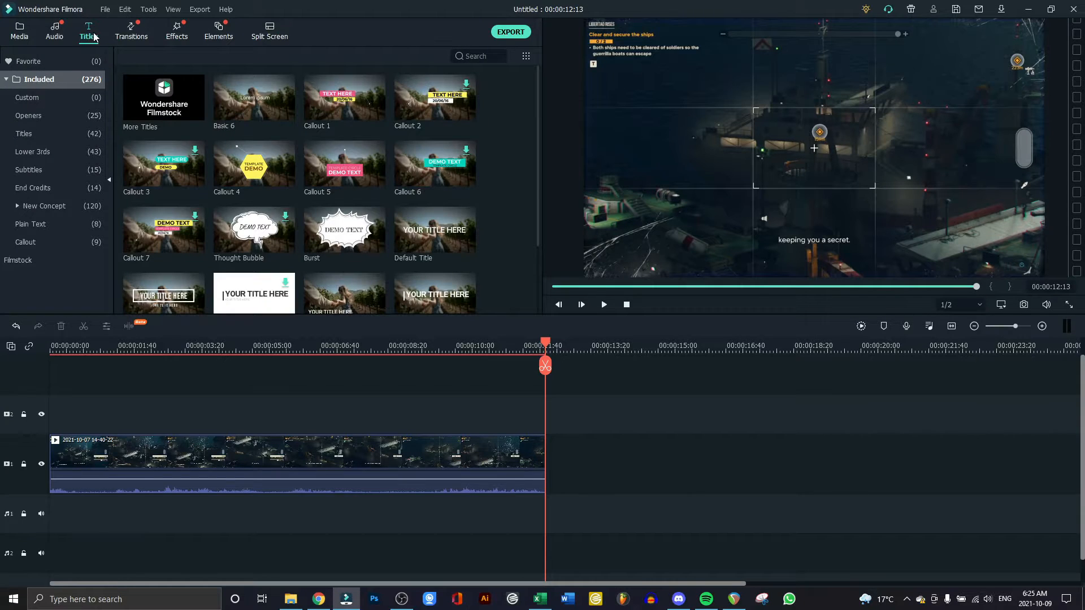
{"action": "scroll", "coordinate": [355, 161], "scroll_direction": "down", "scroll_amount": 10}
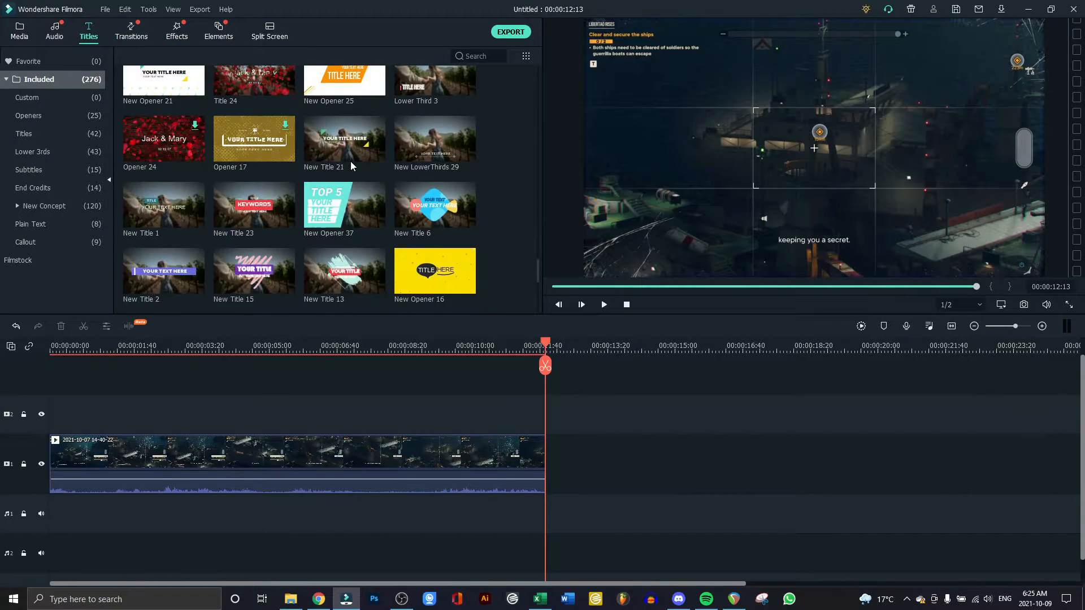
{"action": "scroll", "coordinate": [351, 170], "scroll_direction": "up", "scroll_amount": 10}
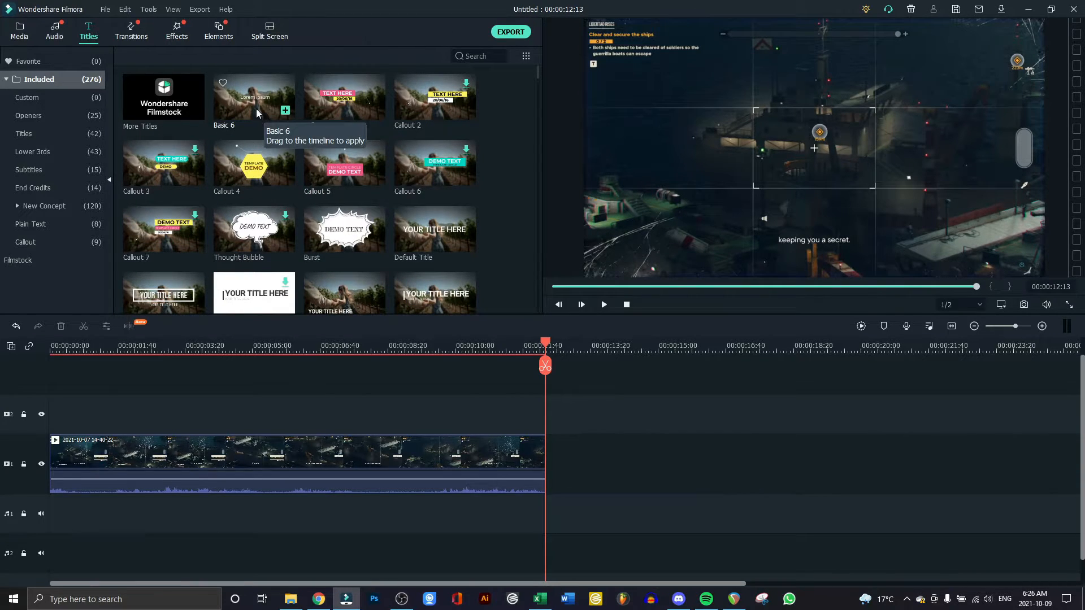
{"action": "left_click", "coordinate": [256, 110]}
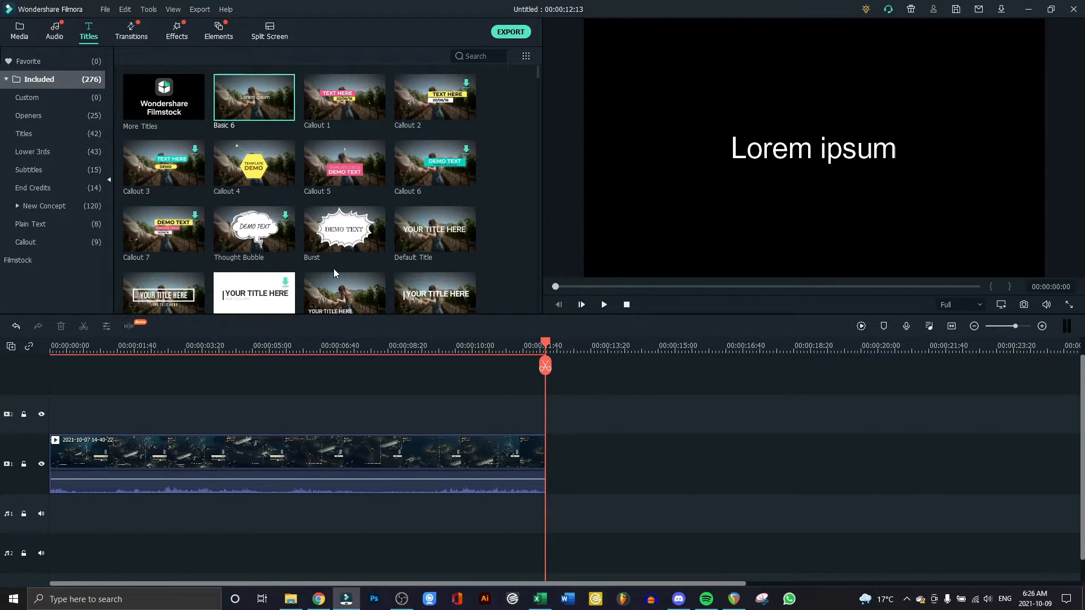
{"action": "scroll", "coordinate": [283, 237], "scroll_direction": "down", "scroll_amount": 5}
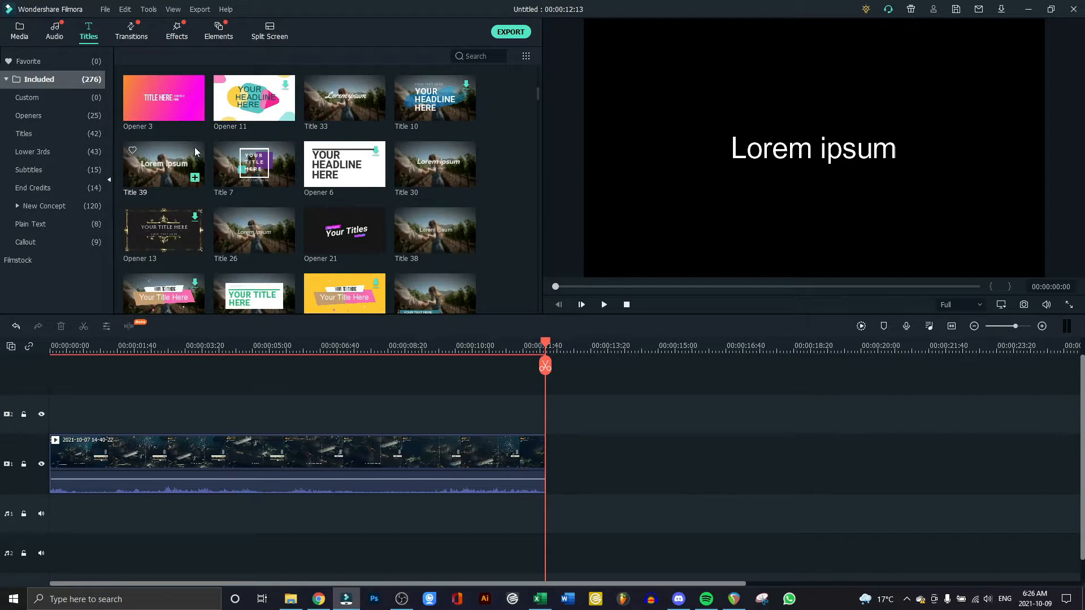
{"action": "left_click", "coordinate": [174, 98]}
{"action": "scroll", "coordinate": [272, 187], "scroll_direction": "up", "scroll_amount": 3}
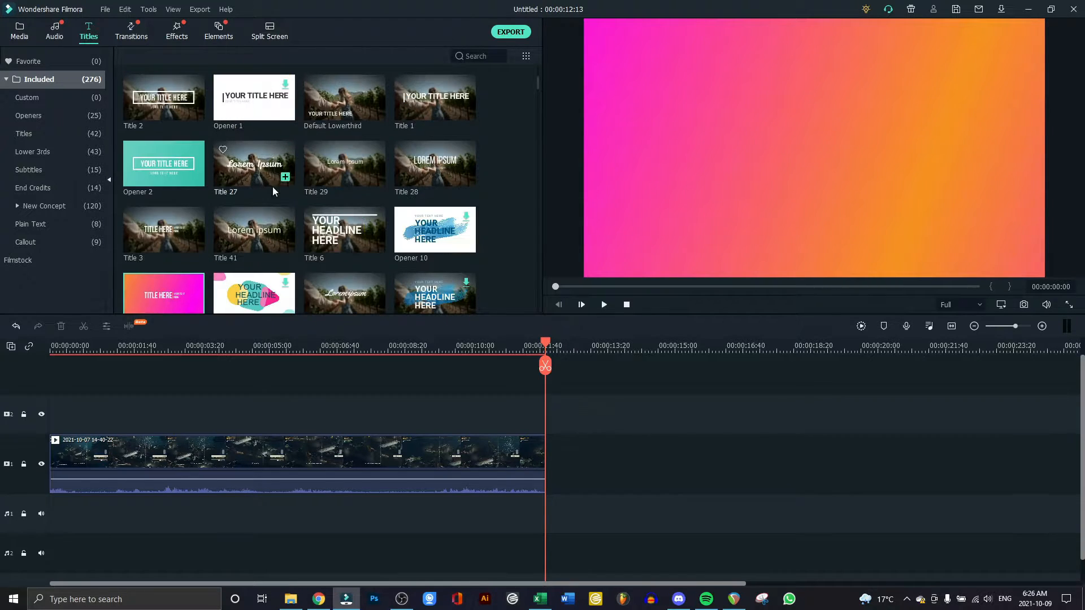
{"action": "left_click", "coordinate": [253, 101]}
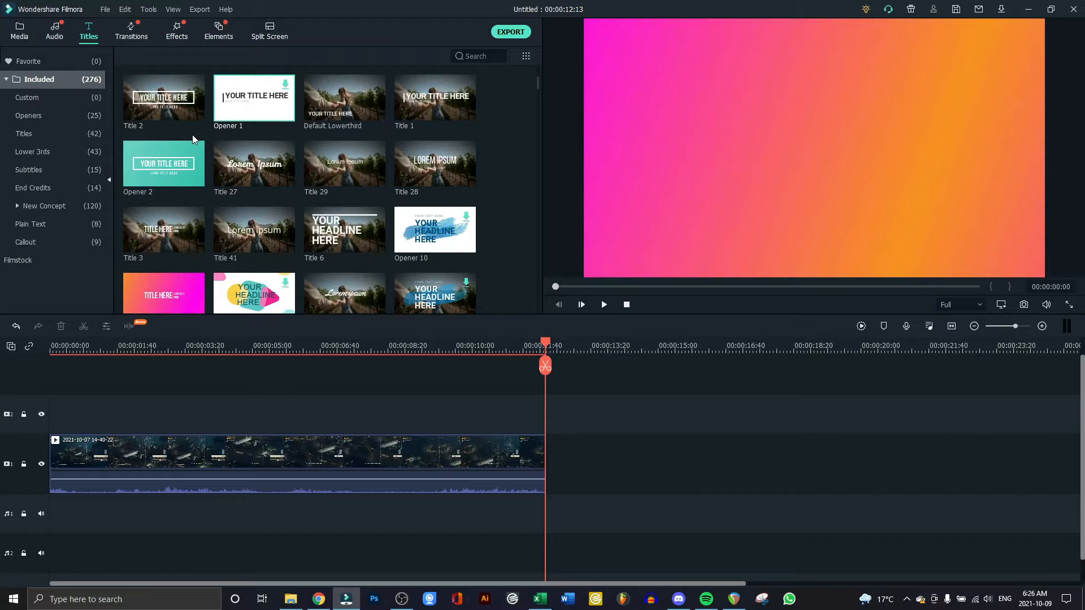
{"action": "left_click", "coordinate": [165, 165]}
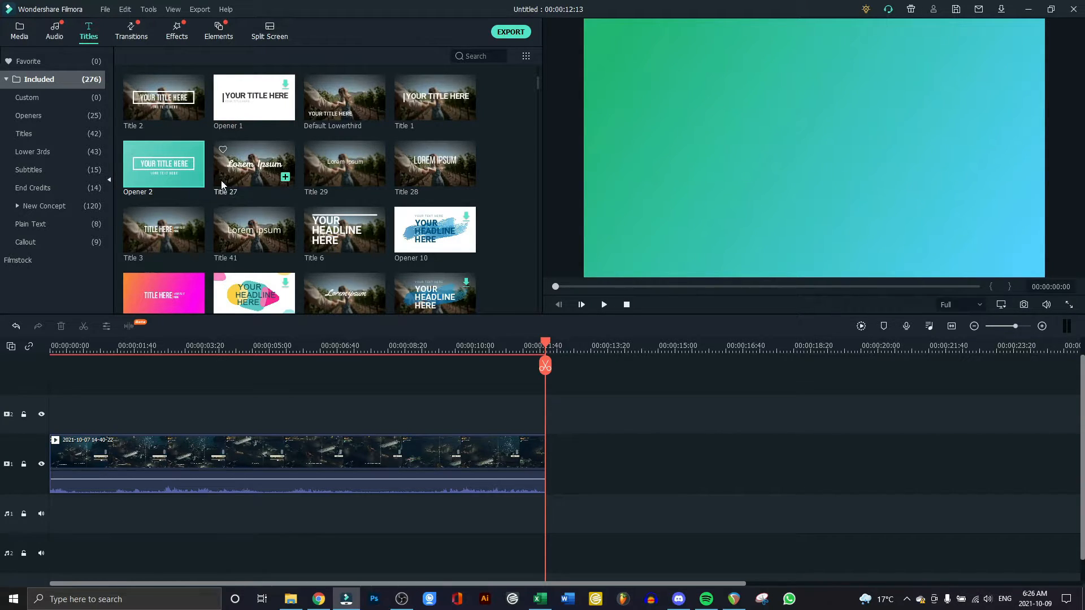
{"action": "scroll", "coordinate": [243, 194], "scroll_direction": "up", "scroll_amount": 3}
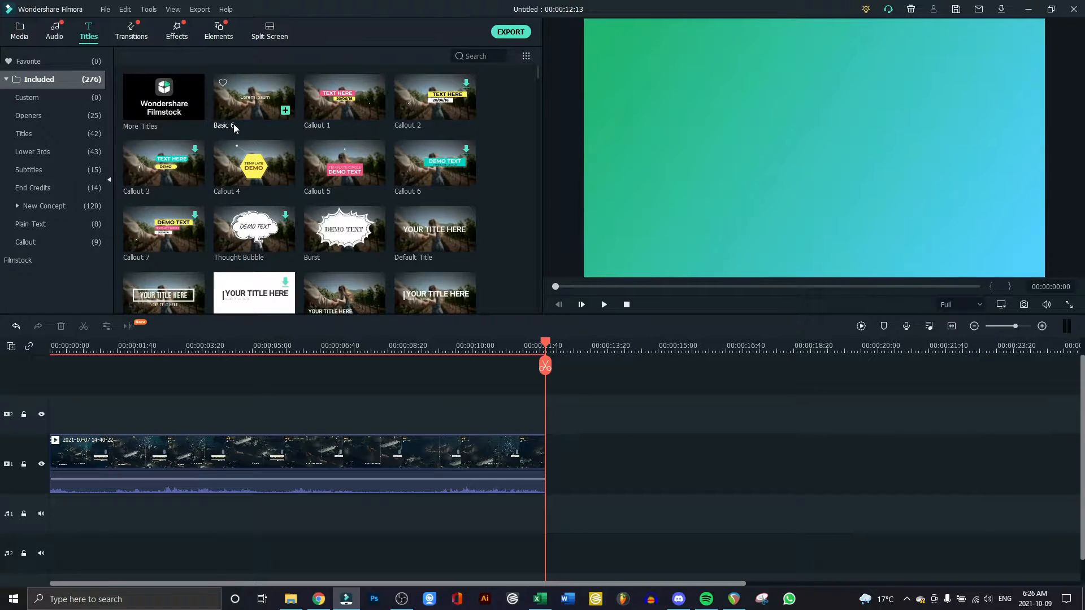
Place the Basic 6 title at the start of the second video track and play it over the clip
{"action": "left_click", "coordinate": [244, 106]}
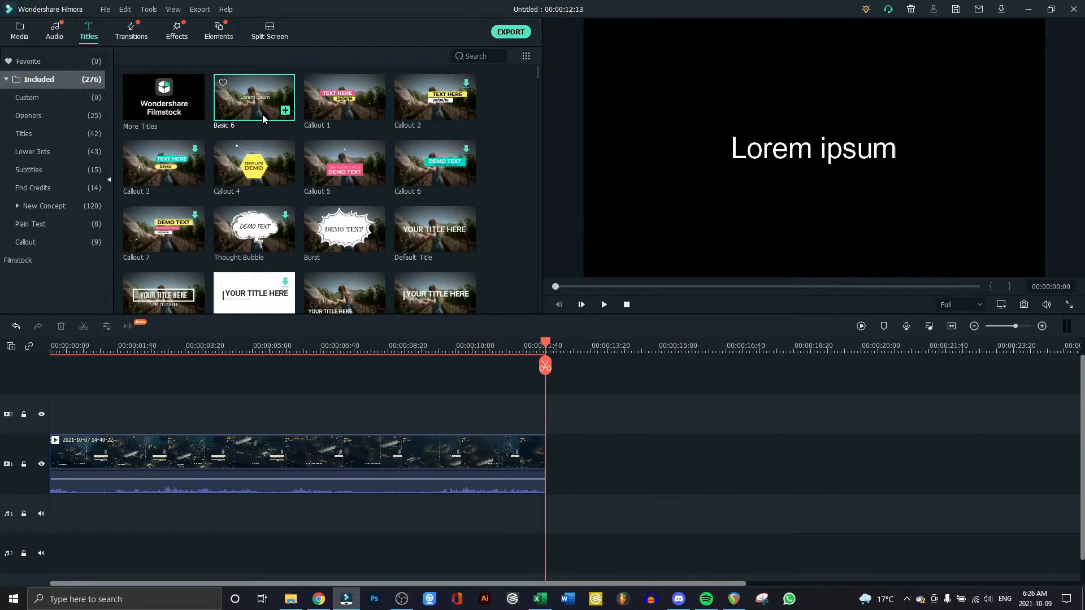
{"action": "left_click", "coordinate": [63, 346]}
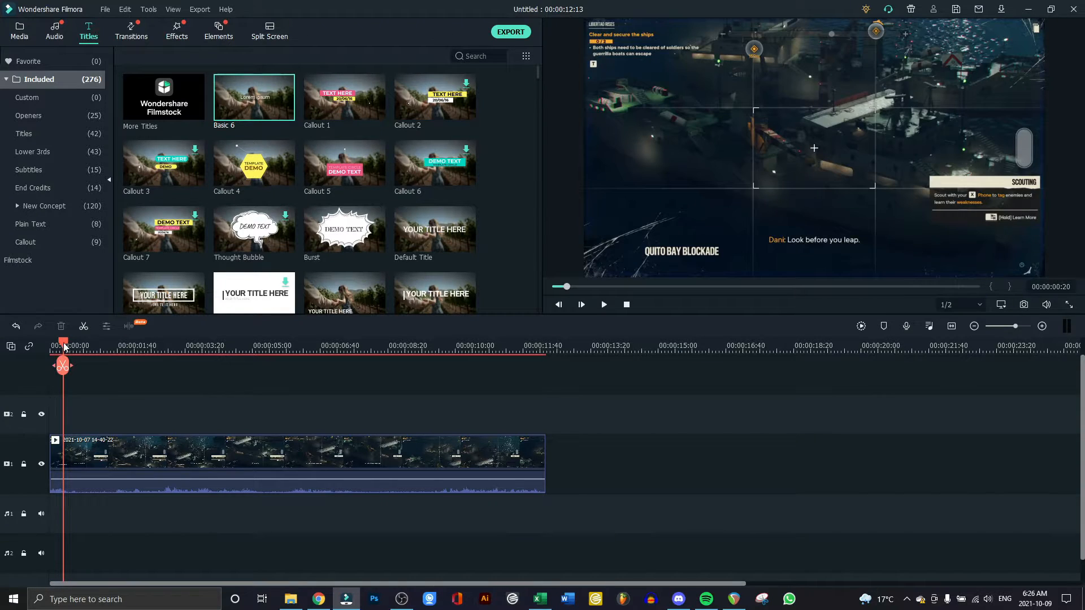
{"action": "left_click_drag", "start_coordinate": [64, 346], "coordinate": [51, 346]}
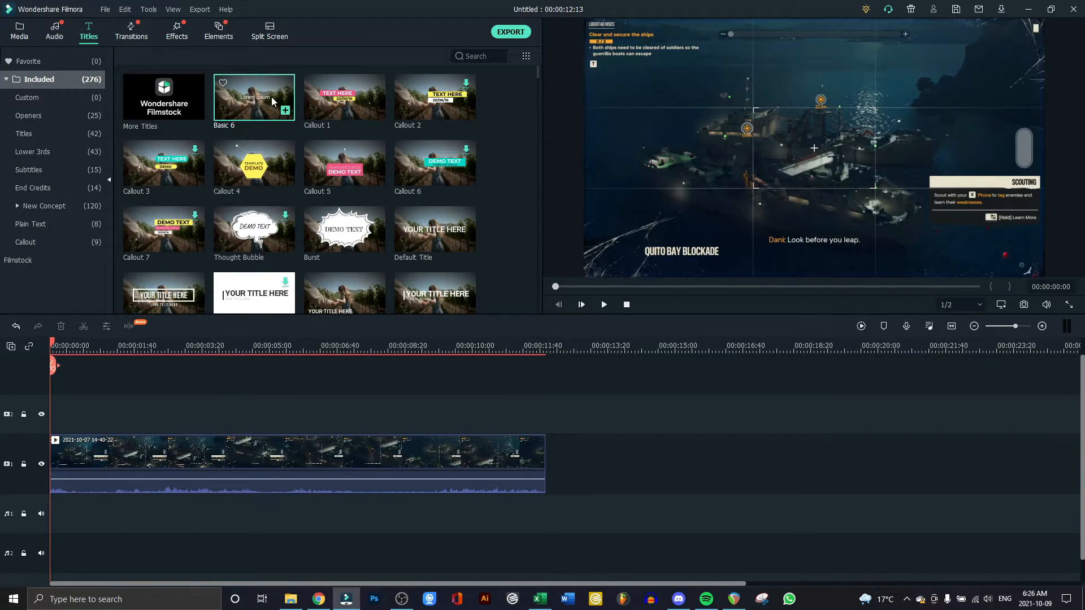
{"action": "left_click_drag", "start_coordinate": [264, 93], "coordinate": [60, 409]}
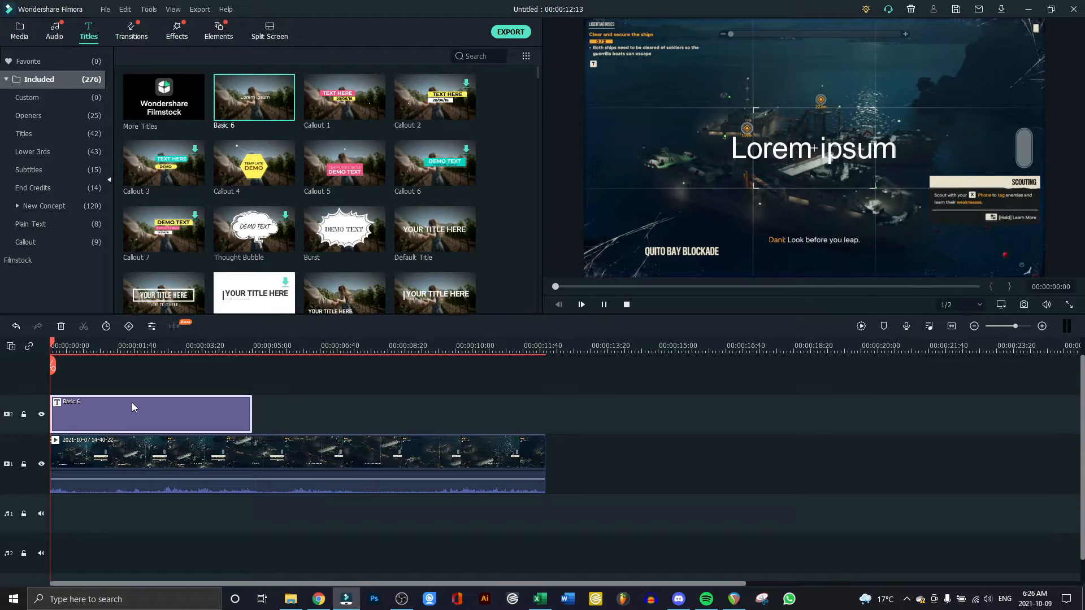
{"action": "key", "text": "space"}
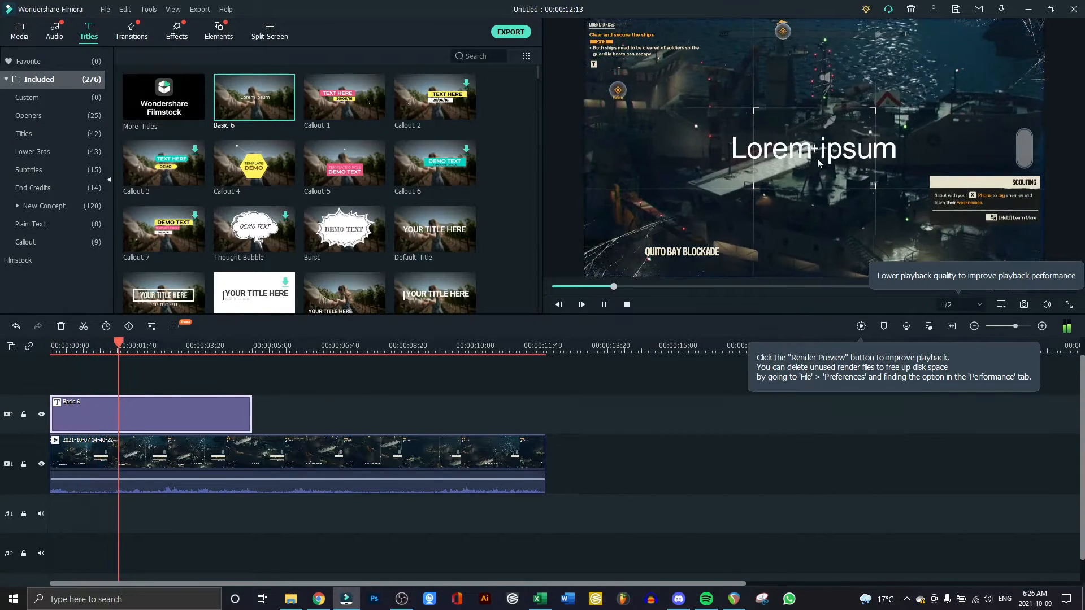
{"action": "key", "text": "space"}
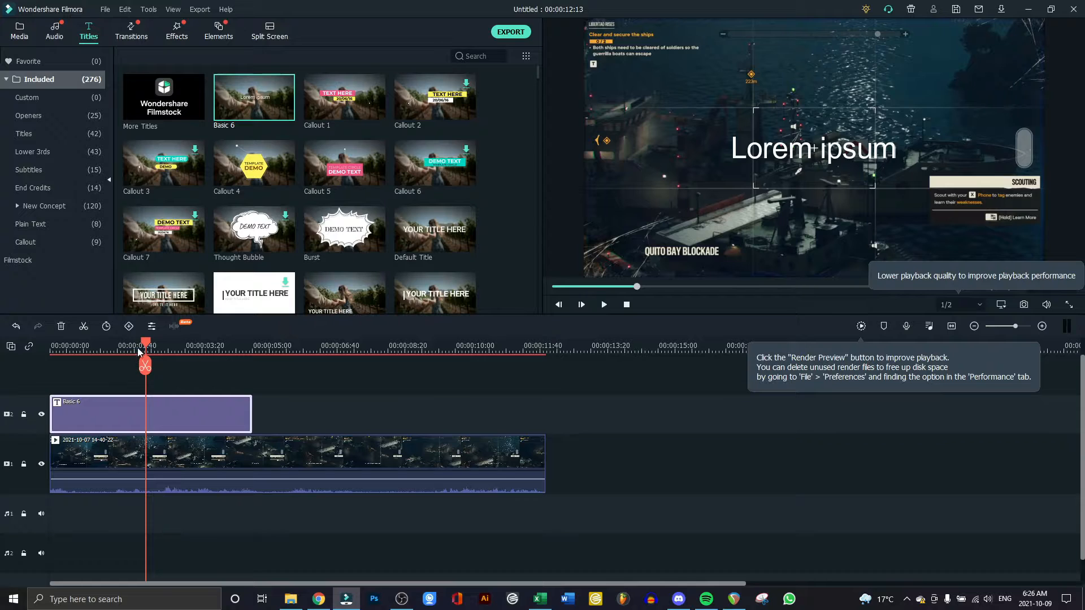
{"action": "key", "text": "Home"}
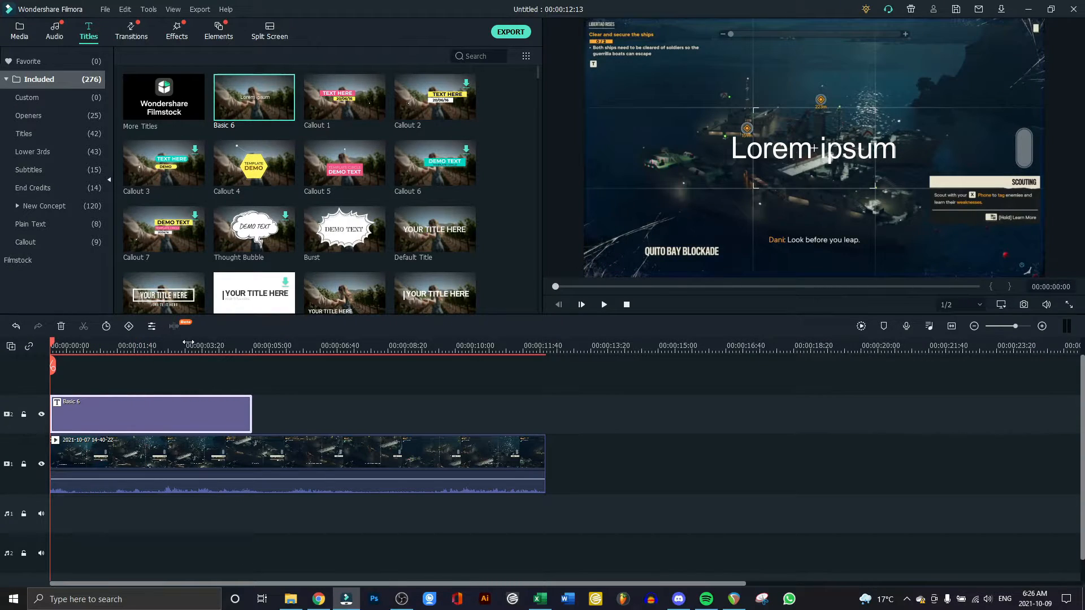
Replace the placeholder text of the Basic 6 title with "Test"
{"action": "left_click", "coordinate": [808, 168]}
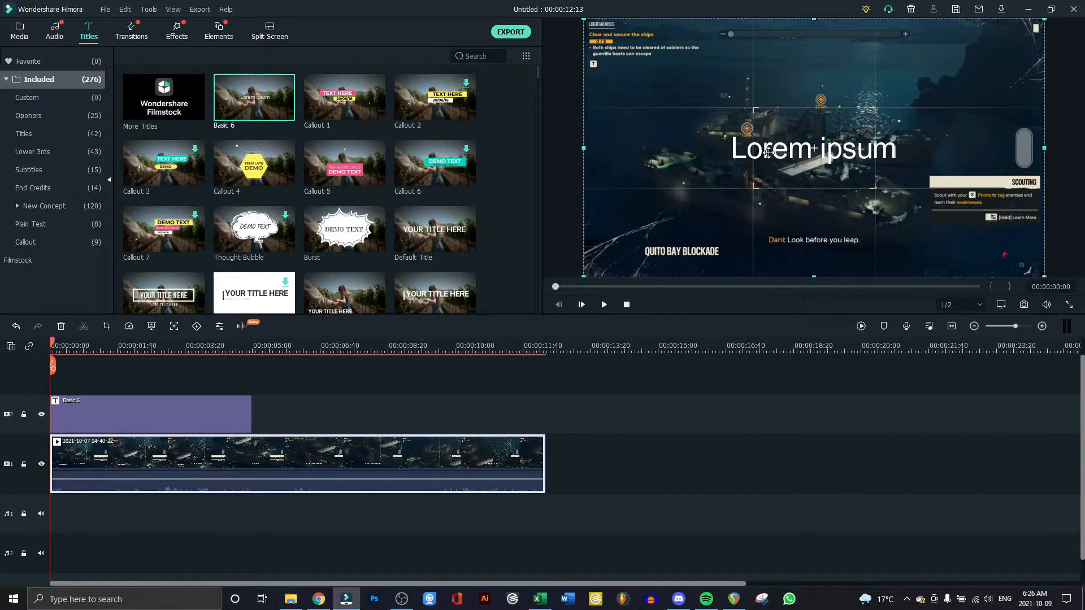
{"action": "double_click", "coordinate": [790, 152]}
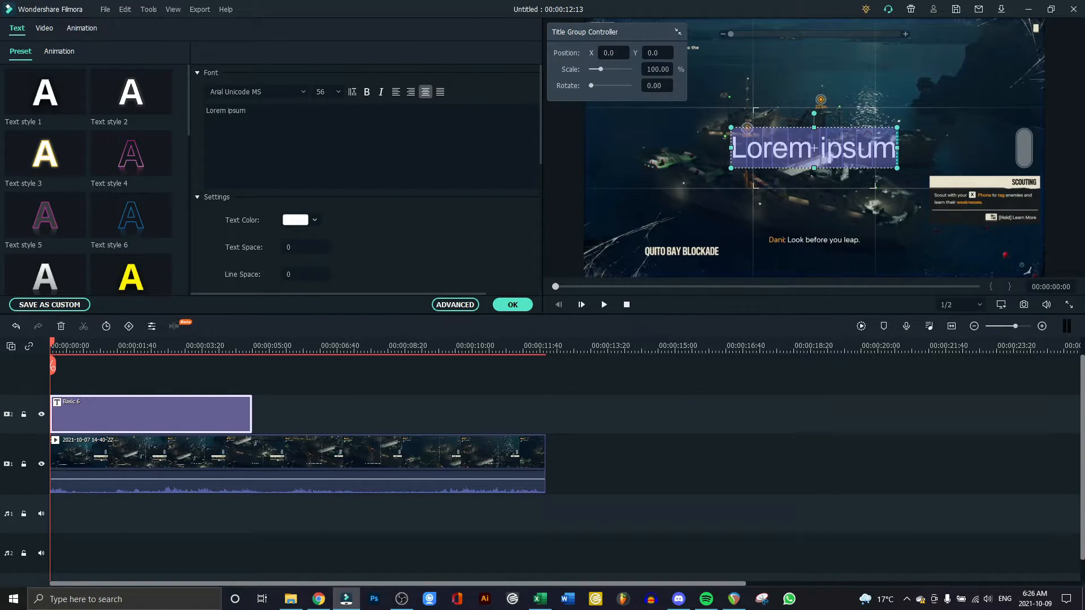
{"action": "double_click", "coordinate": [786, 152]}
{"action": "left_click", "coordinate": [774, 151]}
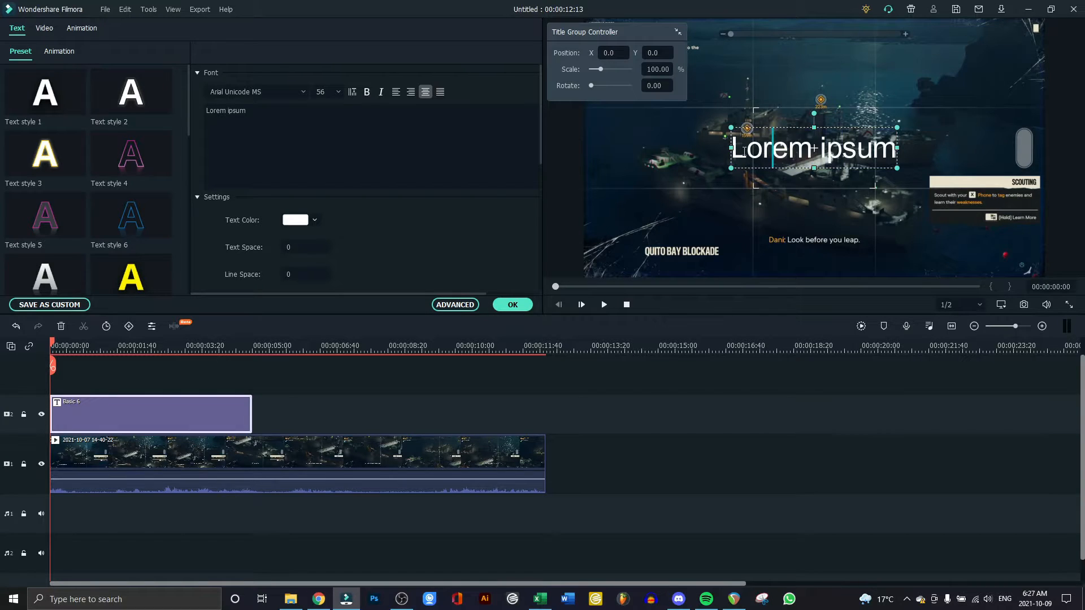
{"action": "left_click_drag", "start_coordinate": [733, 151], "coordinate": [926, 165]}
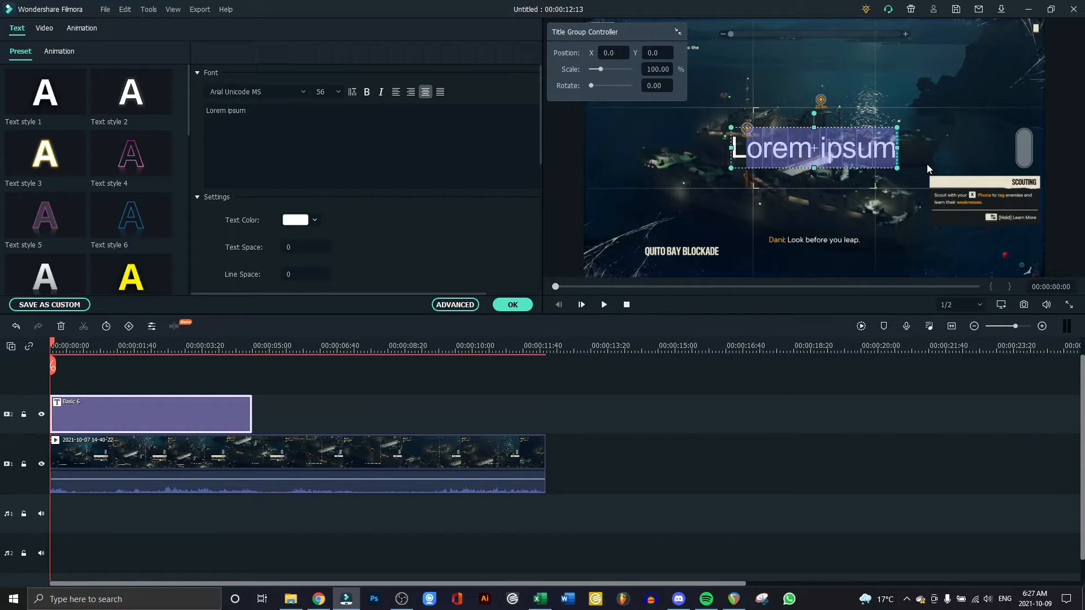
{"action": "key", "text": "Delete"}
{"action": "type", "text": "Test"}
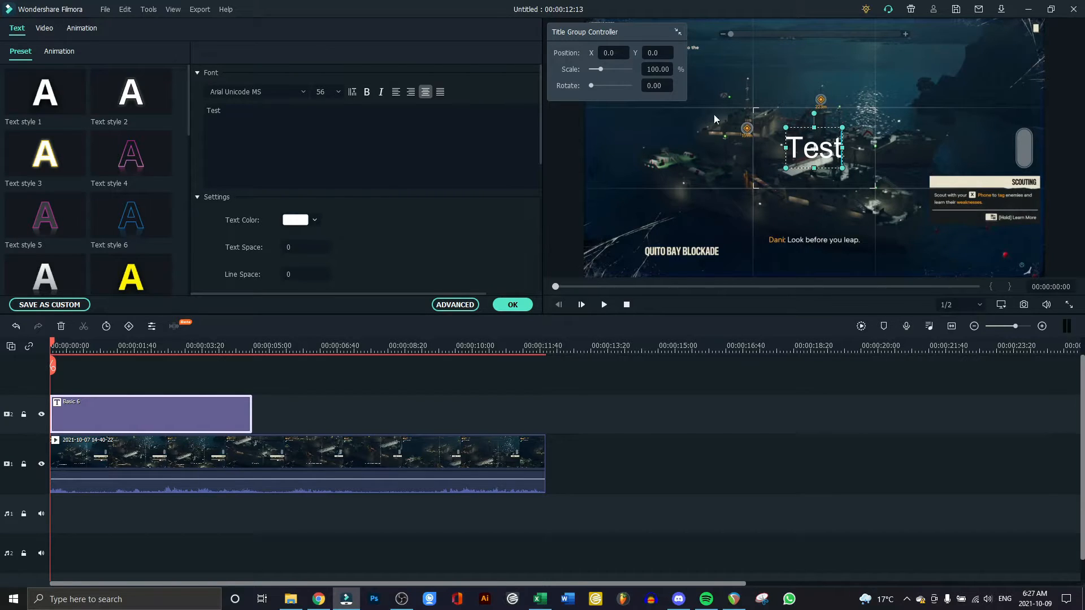
Change the title text to "Test 2" and shorten the title on the timeline to about one second
{"action": "left_click", "coordinate": [785, 184]}
{"action": "left_click", "coordinate": [815, 152]}
{"action": "left_click", "coordinate": [245, 135]}
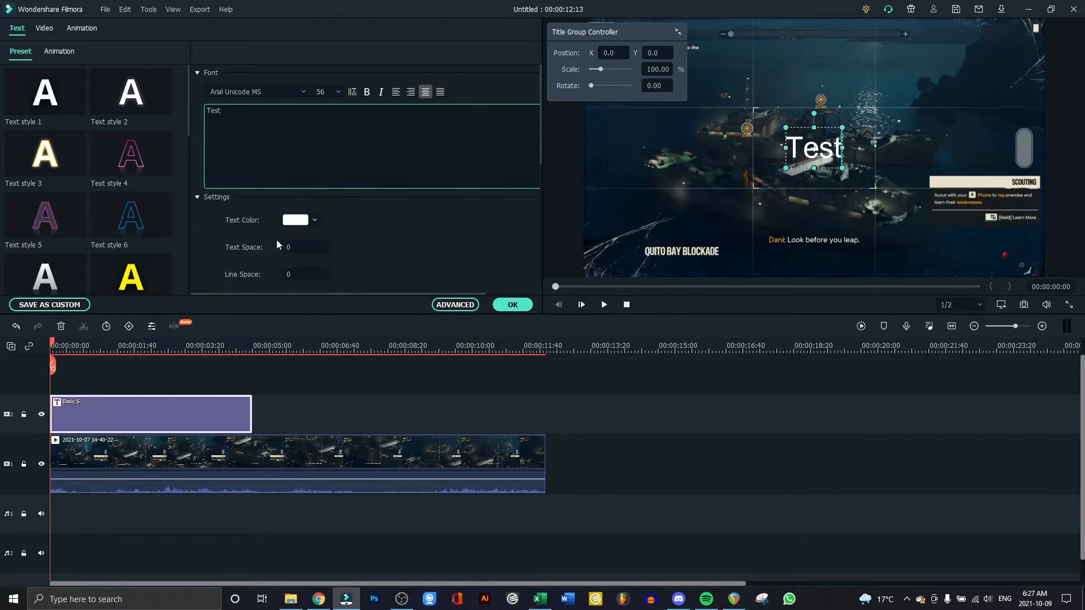
{"action": "left_click_drag", "start_coordinate": [301, 122], "coordinate": [182, 97]}
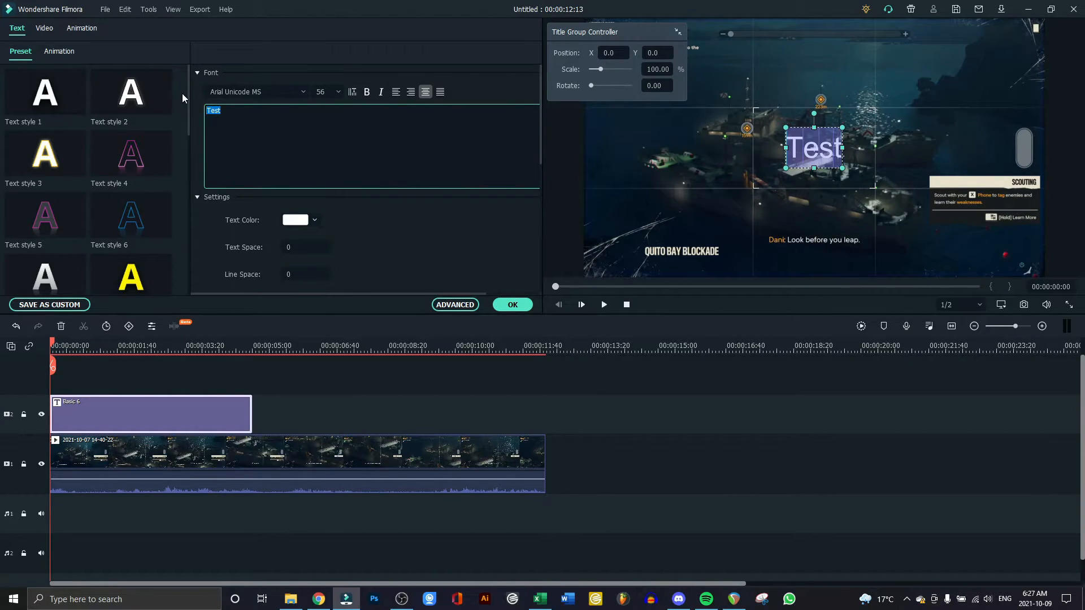
{"action": "type", "text": "Test"}
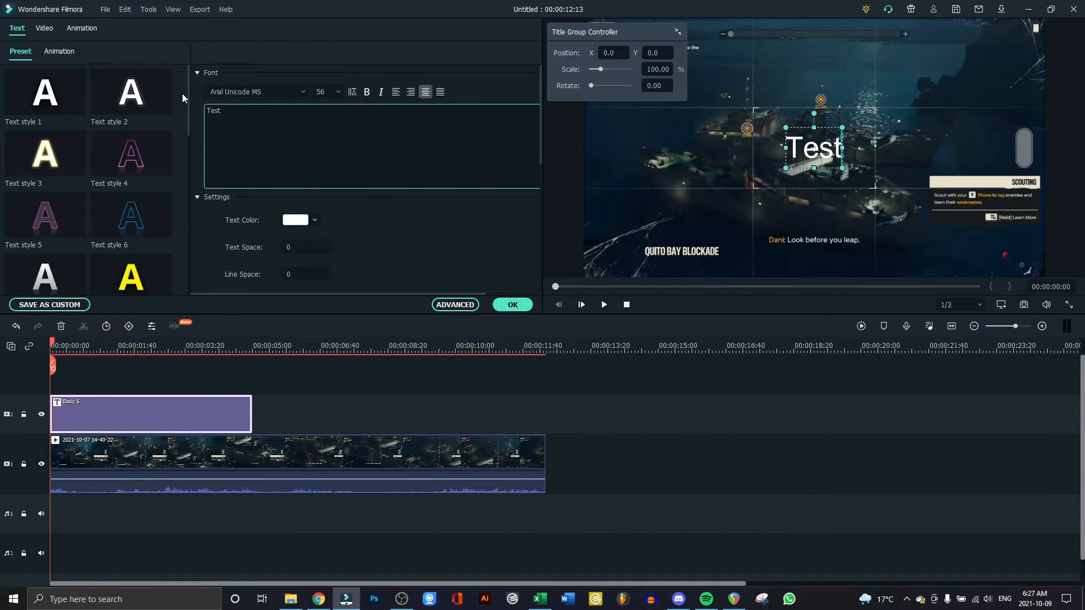
{"action": "type", "text": " 2"}
{"action": "key", "text": "Return"}
{"action": "key", "text": "BackSpace"}
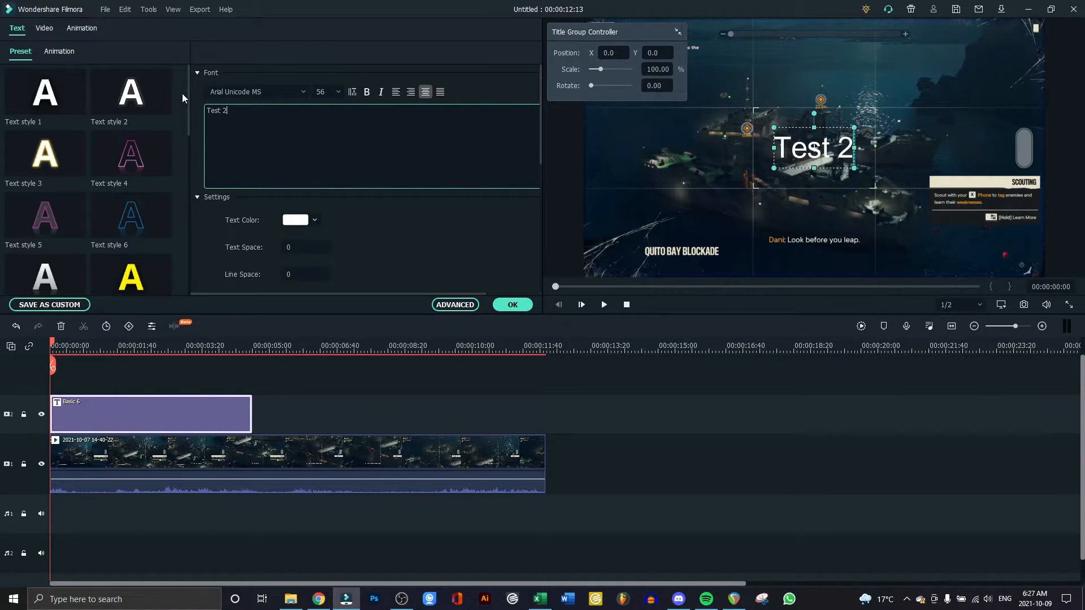
{"action": "left_click", "coordinate": [523, 307]}
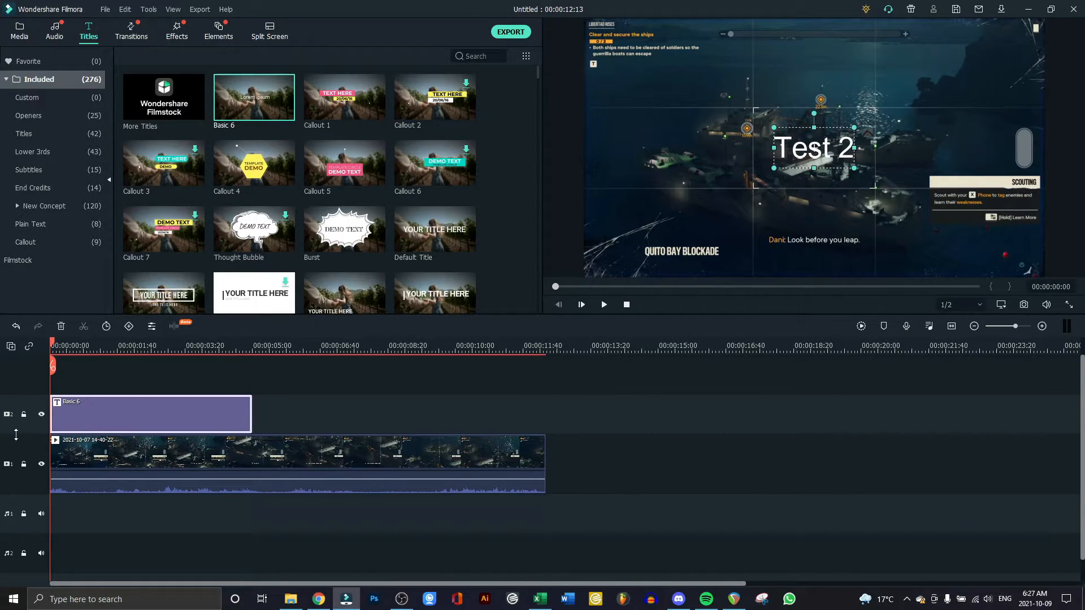
{"action": "left_click", "coordinate": [252, 413]}
{"action": "left_click_drag", "start_coordinate": [251, 413], "coordinate": [95, 407]}
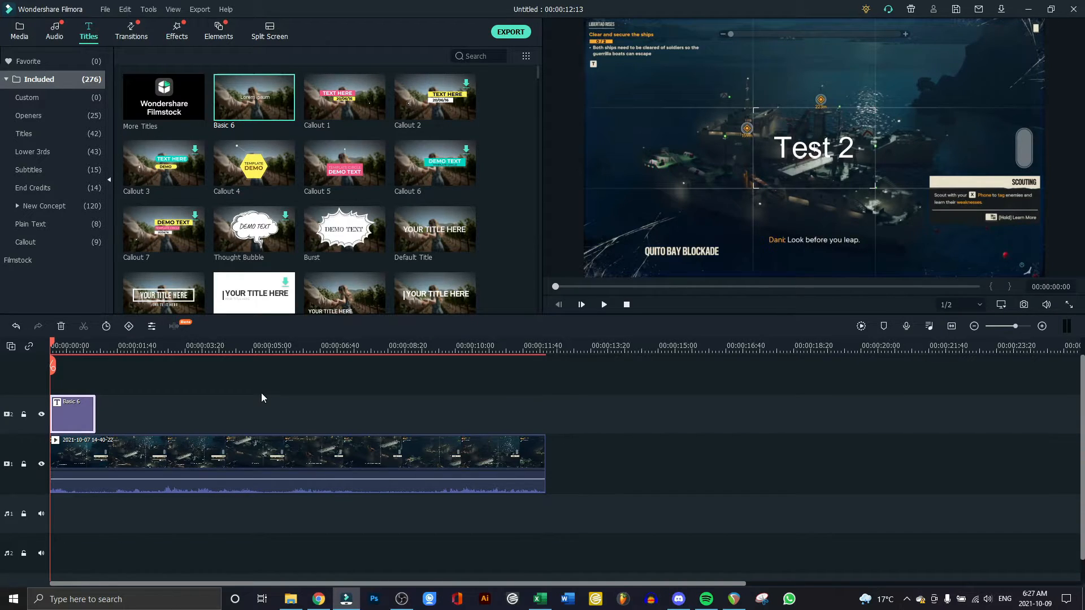
Play back the shortened title, return to the start and delete the title from the second video track
{"action": "left_click", "coordinate": [604, 305]}
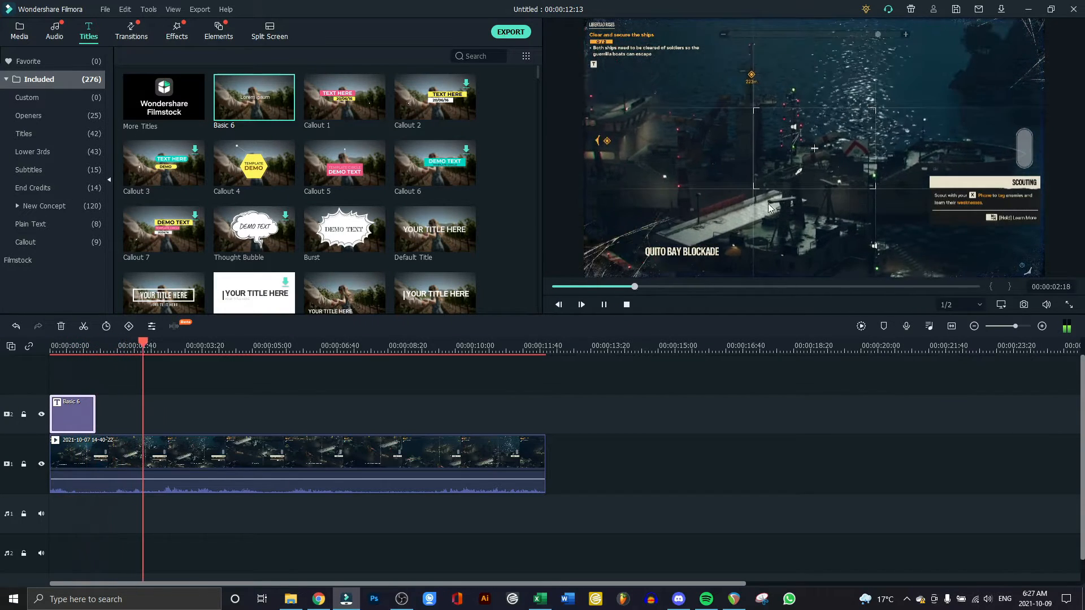
{"action": "left_click", "coordinate": [658, 287]}
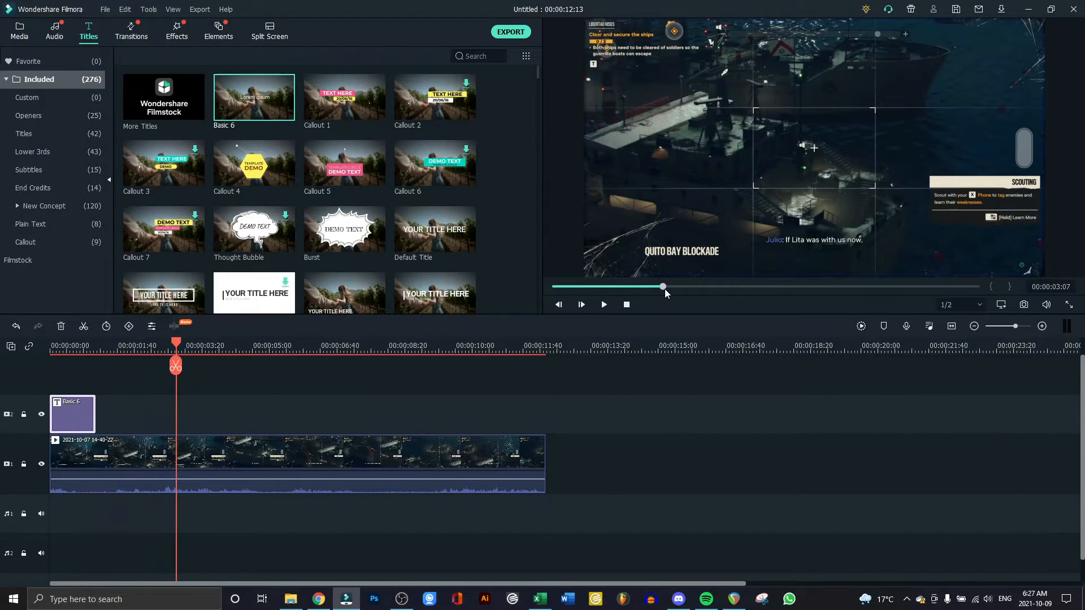
{"action": "left_click_drag", "start_coordinate": [664, 287], "coordinate": [539, 294]}
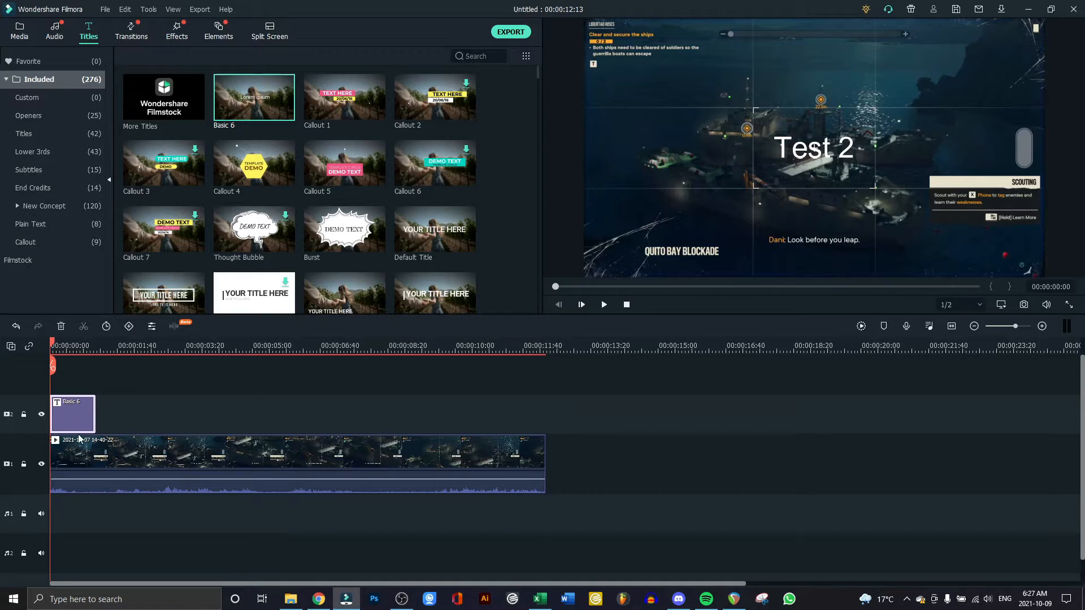
{"action": "key", "text": "Delete"}
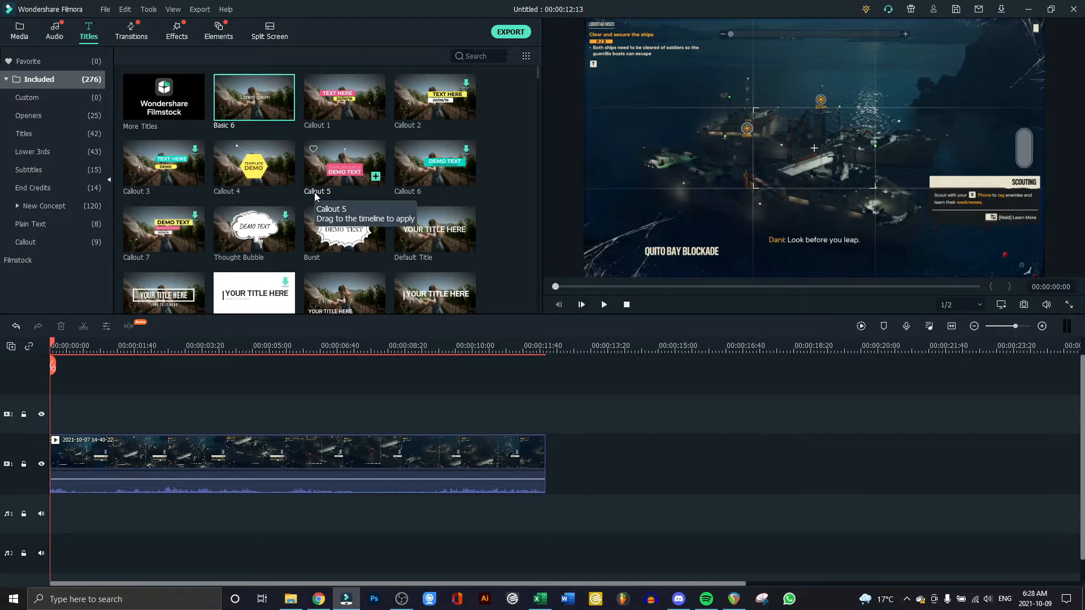
Shift the video clip about three seconds later and insert the Opener 3 title before it at the start of the first video track
{"action": "scroll", "coordinate": [315, 195], "scroll_direction": "down", "scroll_amount": 5}
{"action": "left_click", "coordinate": [156, 101]}
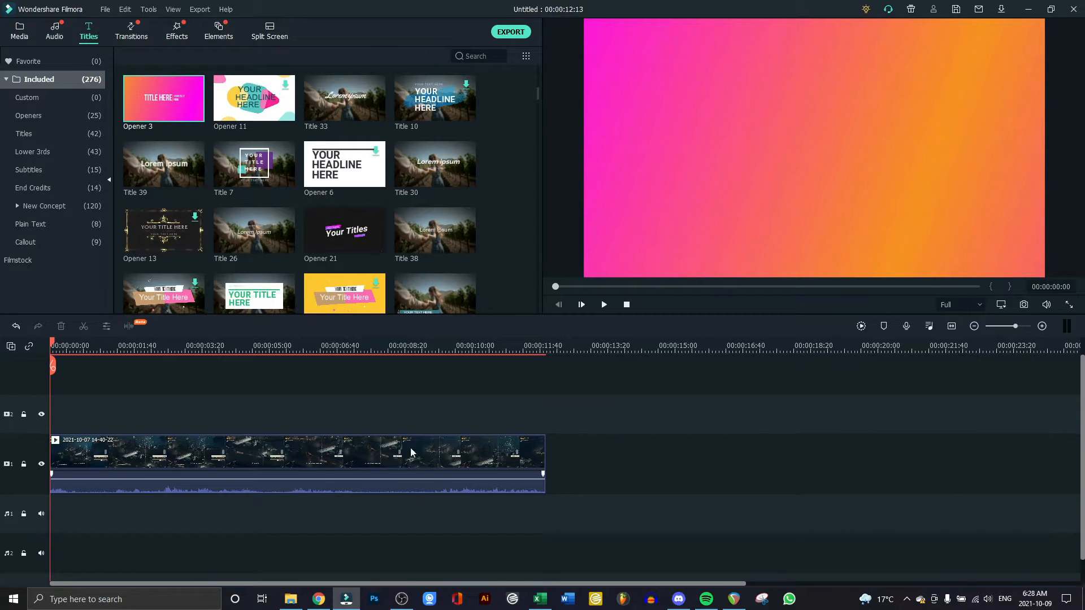
{"action": "left_click", "coordinate": [98, 452]}
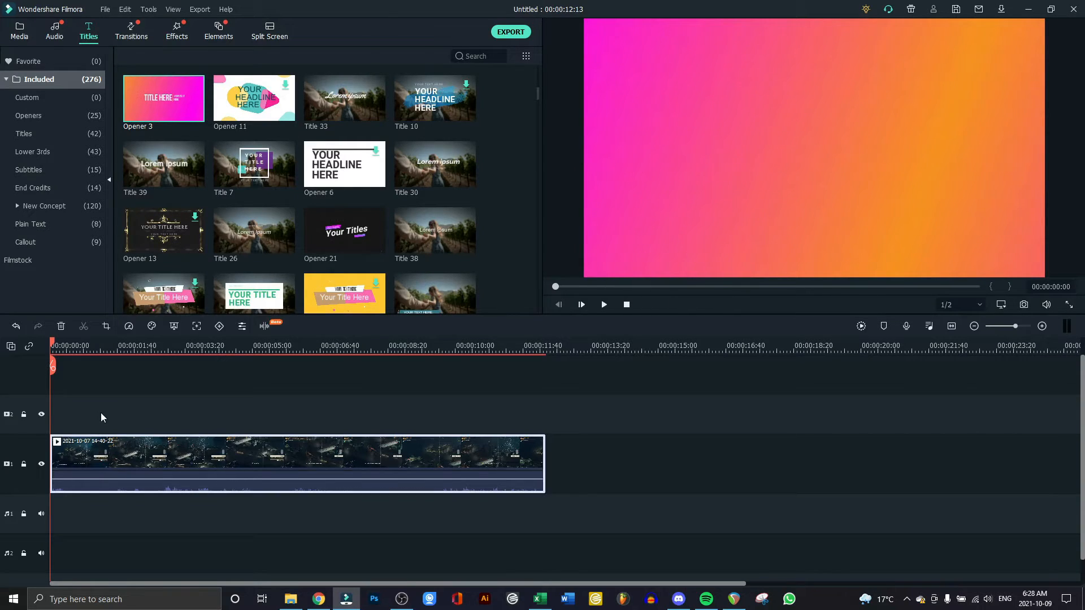
{"action": "left_click_drag", "start_coordinate": [92, 450], "coordinate": [213, 456]}
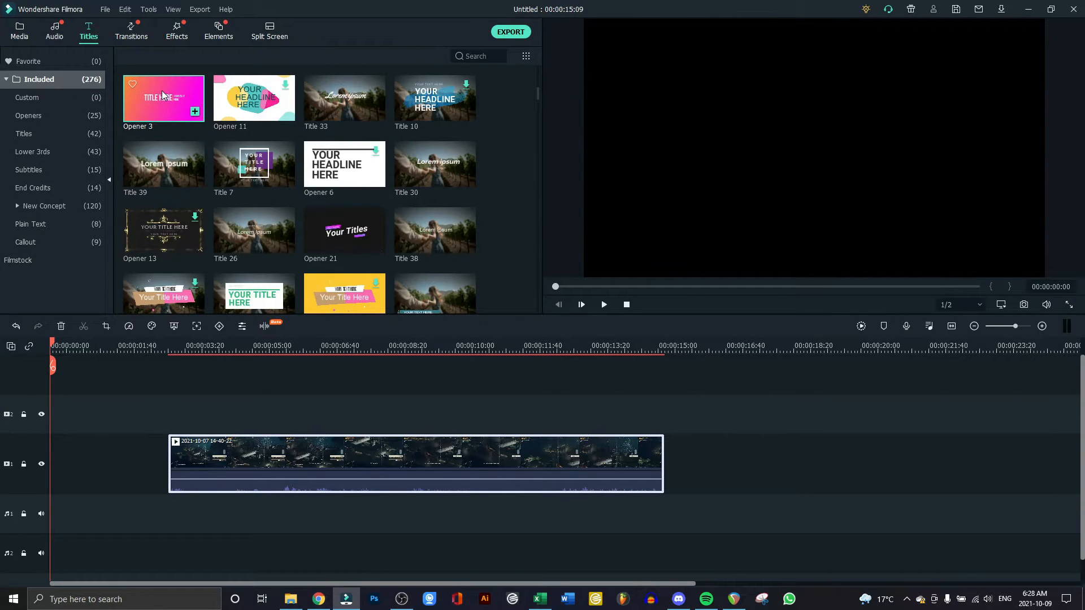
{"action": "left_click_drag", "start_coordinate": [160, 99], "coordinate": [46, 460]}
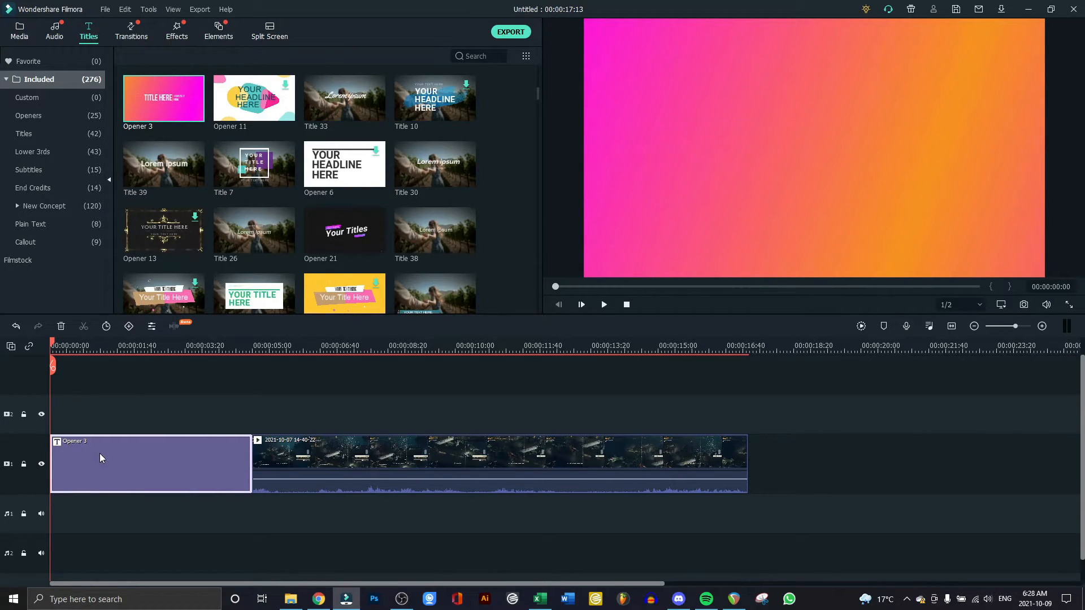
Preview the Opener 3 title, shorten it to about two seconds on the timeline, and play it back from the start
{"action": "key", "text": "space"}
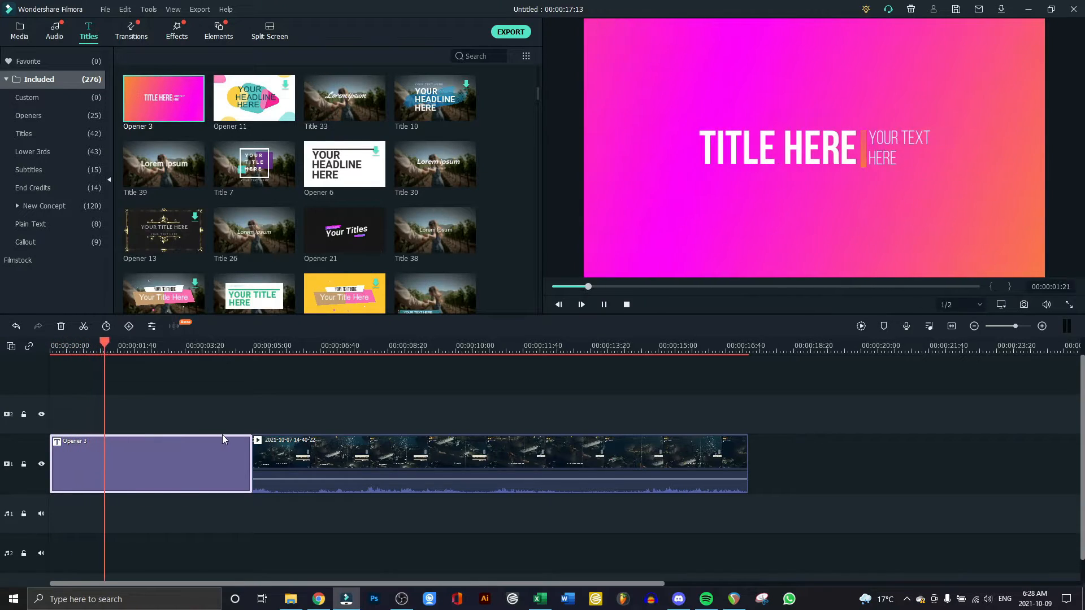
{"action": "key", "text": "space"}
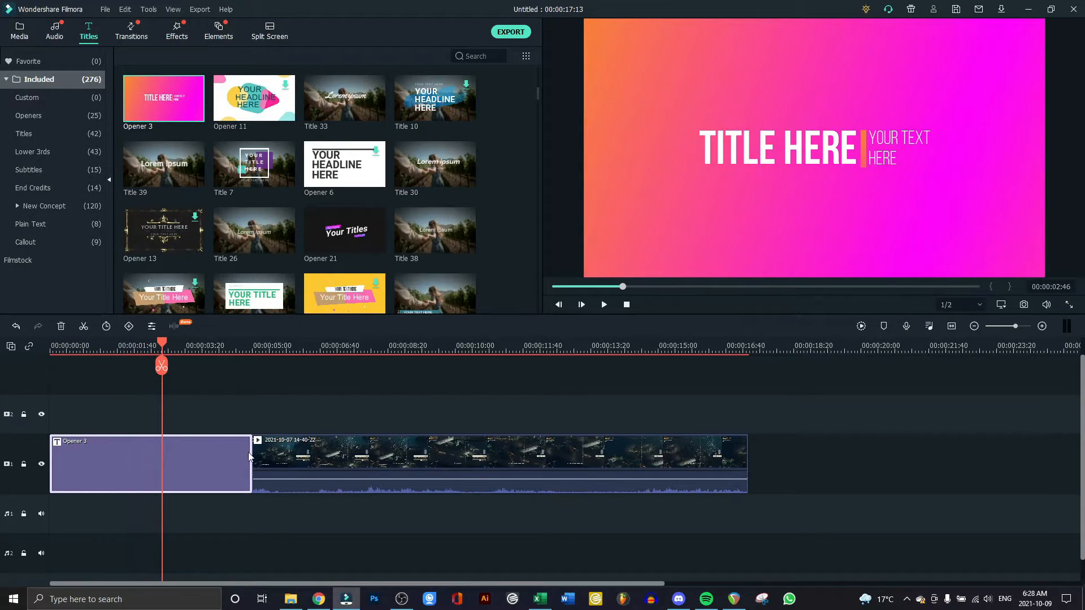
{"action": "left_click_drag", "start_coordinate": [249, 456], "coordinate": [124, 456]}
{"action": "left_click", "coordinate": [55, 346]}
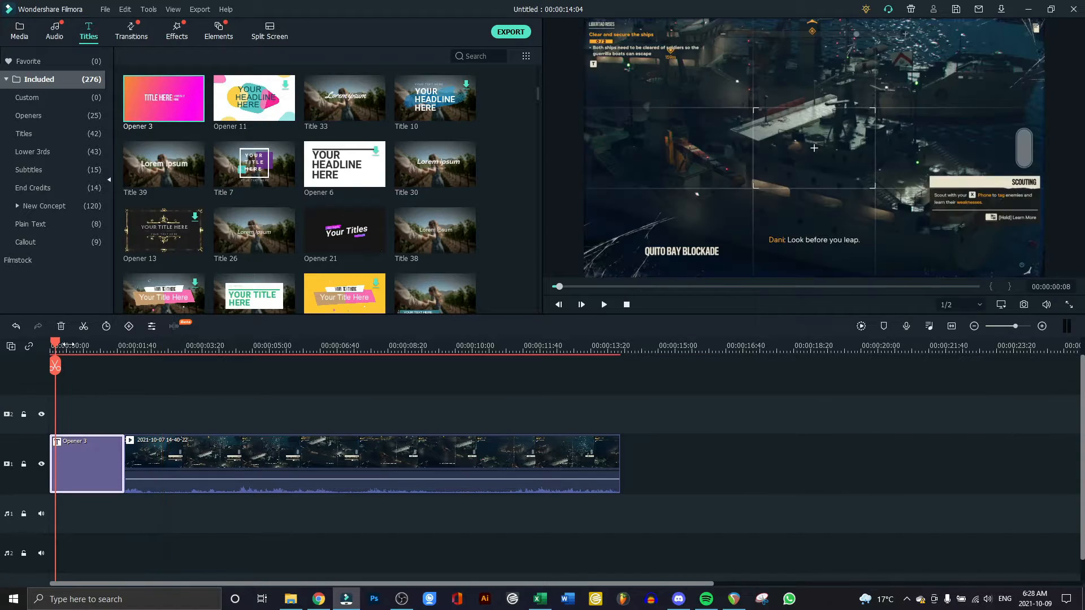
{"action": "key", "text": "space"}
{"action": "key", "text": "space"}
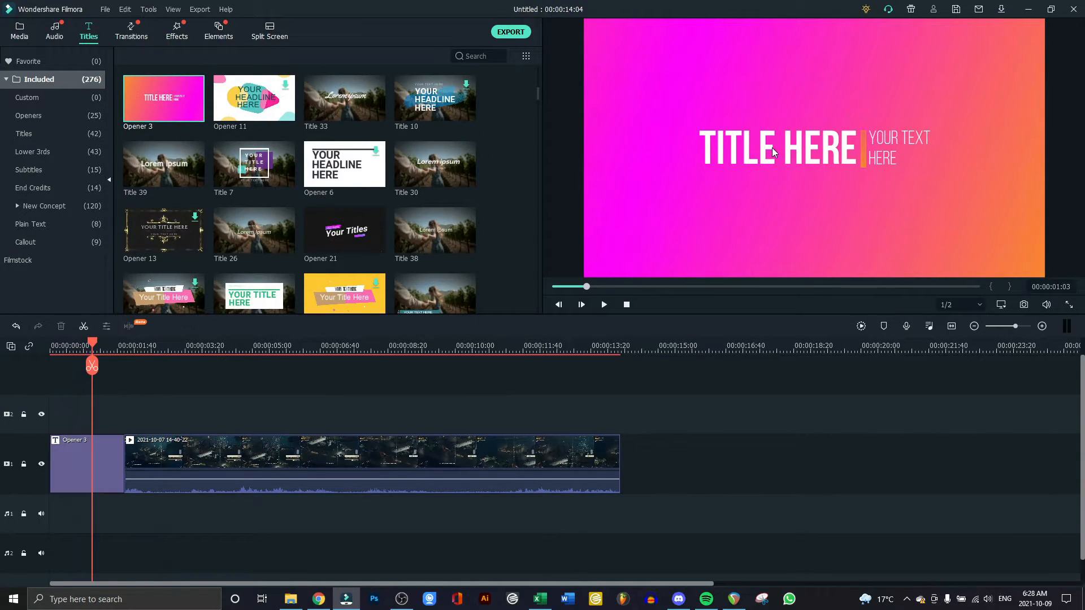
Open the Opener 3 title for text editing and select its secondary text and main title boxes in turn
{"action": "double_click", "coordinate": [772, 147]}
{"action": "double_click", "coordinate": [889, 142]}
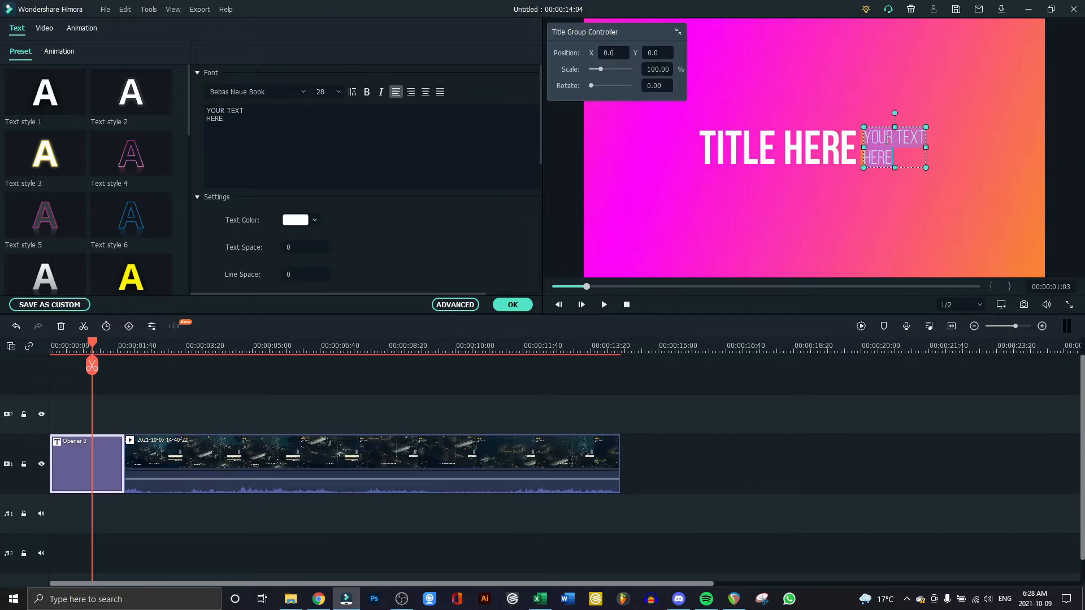
{"action": "left_click", "coordinate": [839, 162]}
{"action": "left_click", "coordinate": [895, 148]}
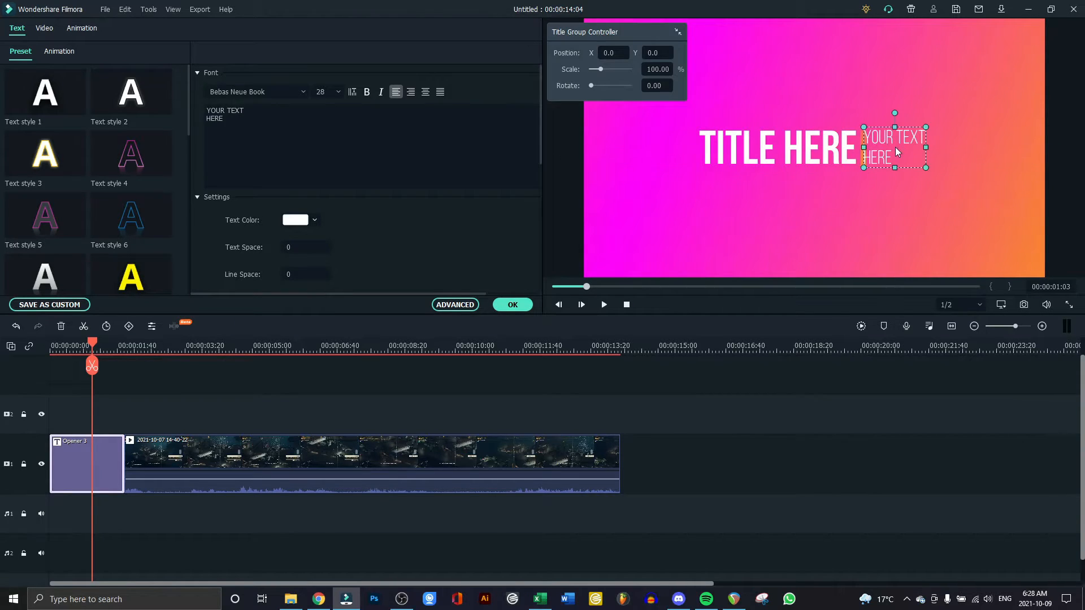
{"action": "left_click", "coordinate": [795, 148]}
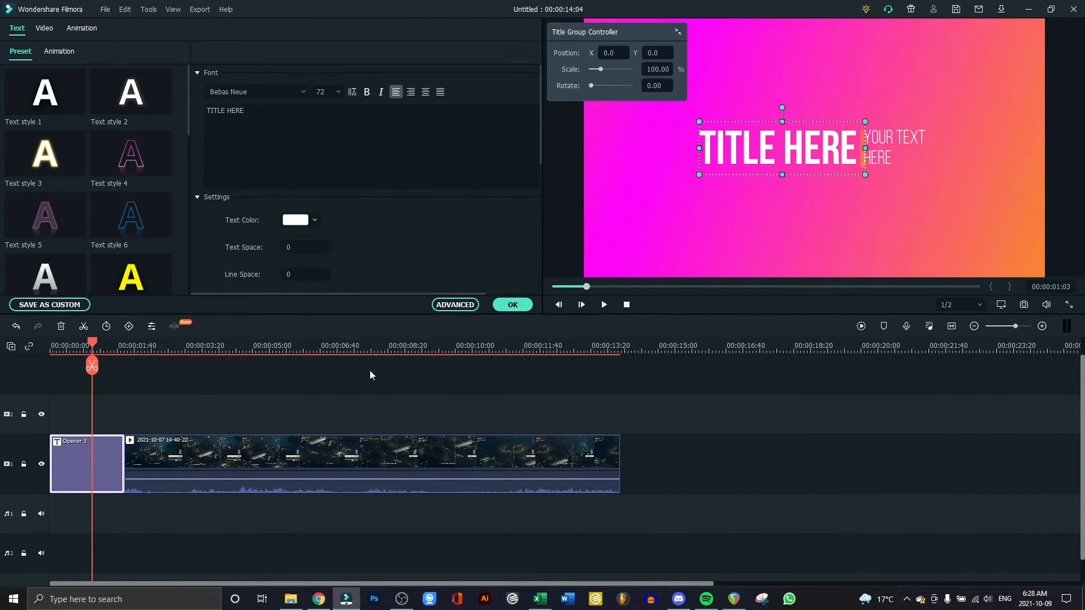
Play the video from the opener into the gameplay clip and close the title editor
{"action": "key", "text": "space"}
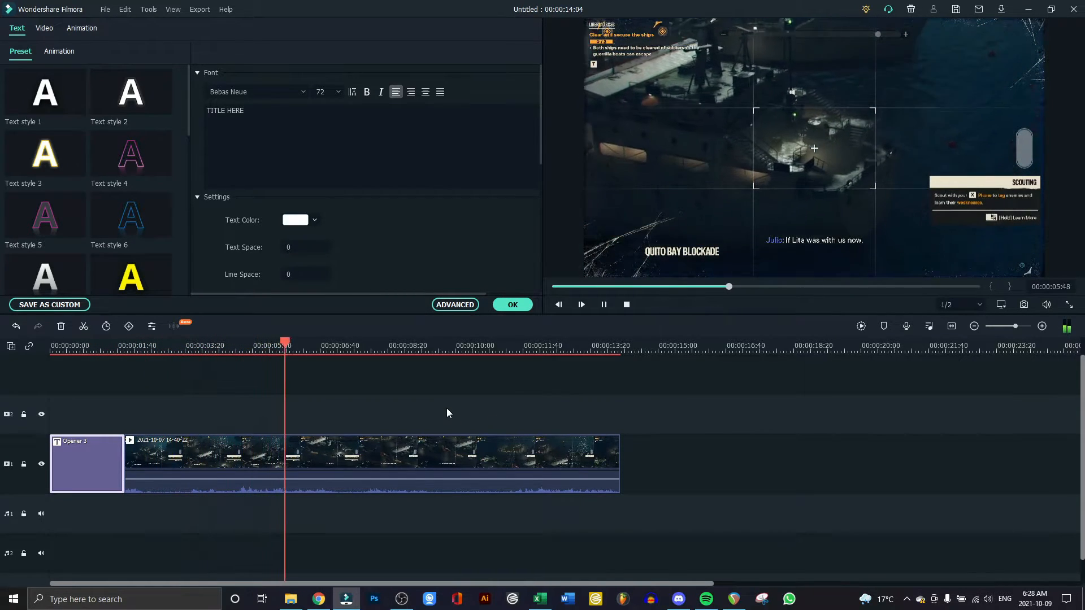
{"action": "key", "text": "space"}
{"action": "left_click", "coordinate": [521, 305]}
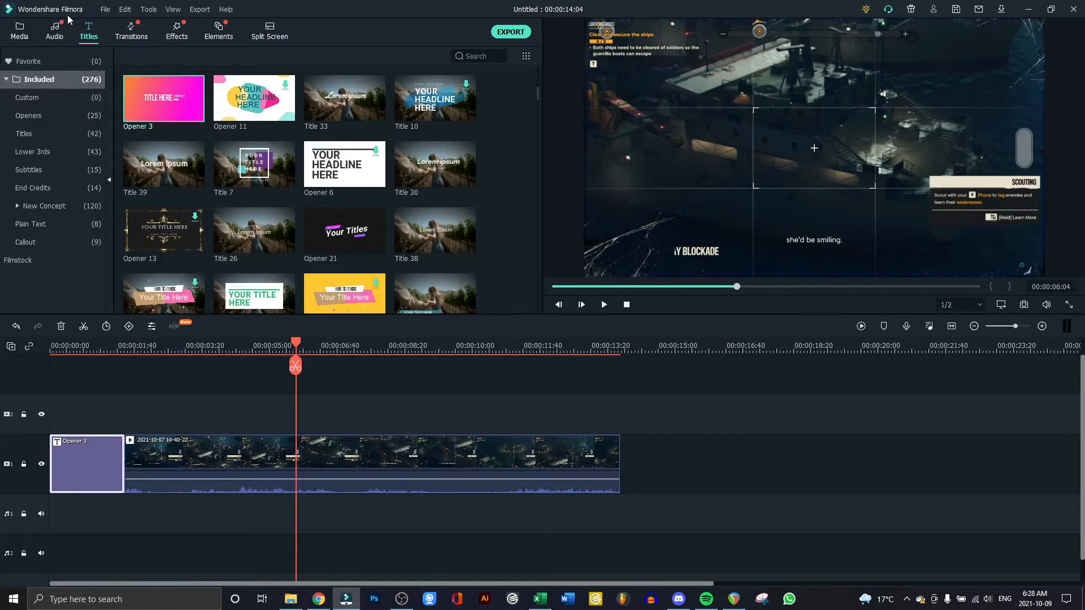
Browse the effects library and place the Retro Film Overlay 02 effect on the second video track at about six seconds
{"action": "left_click", "coordinate": [175, 35]}
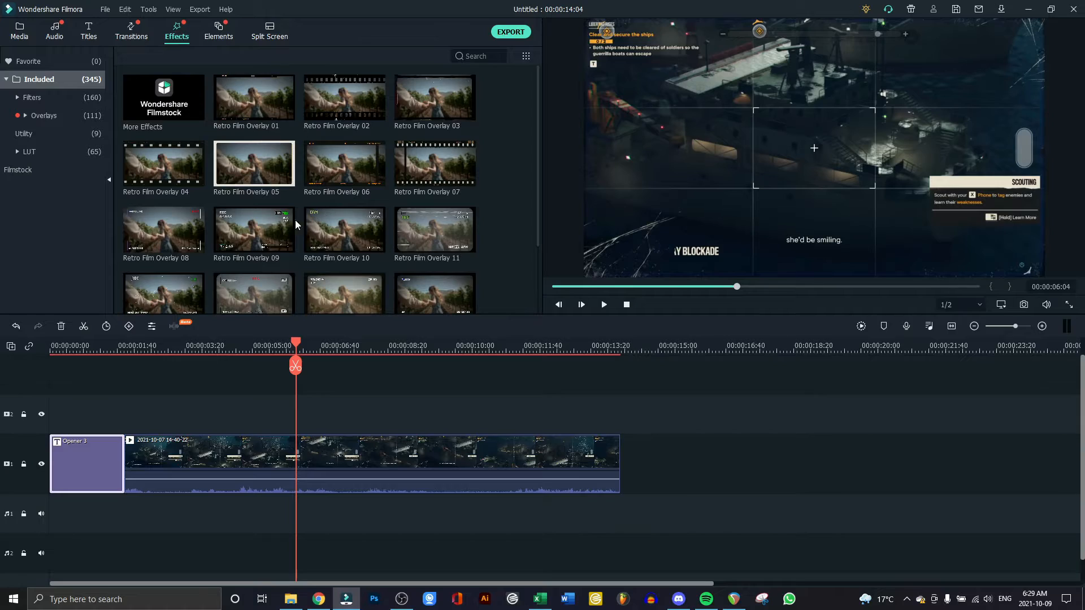
{"action": "scroll", "coordinate": [338, 159], "scroll_direction": "down", "scroll_amount": 10}
{"action": "scroll", "coordinate": [338, 160], "scroll_direction": "down", "scroll_amount": 8}
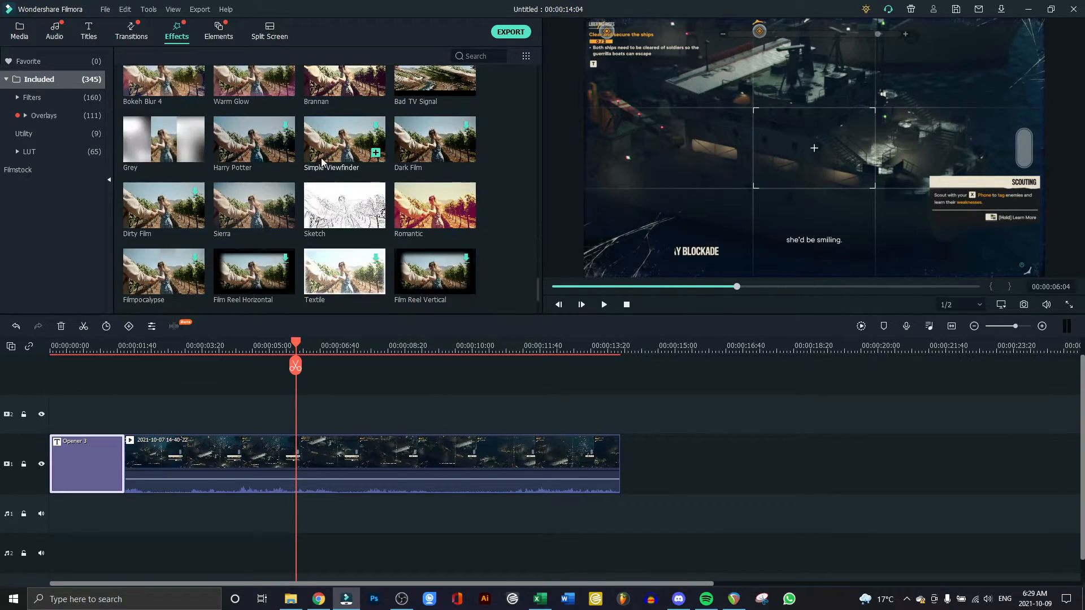
{"action": "scroll", "coordinate": [323, 172], "scroll_direction": "up", "scroll_amount": 18}
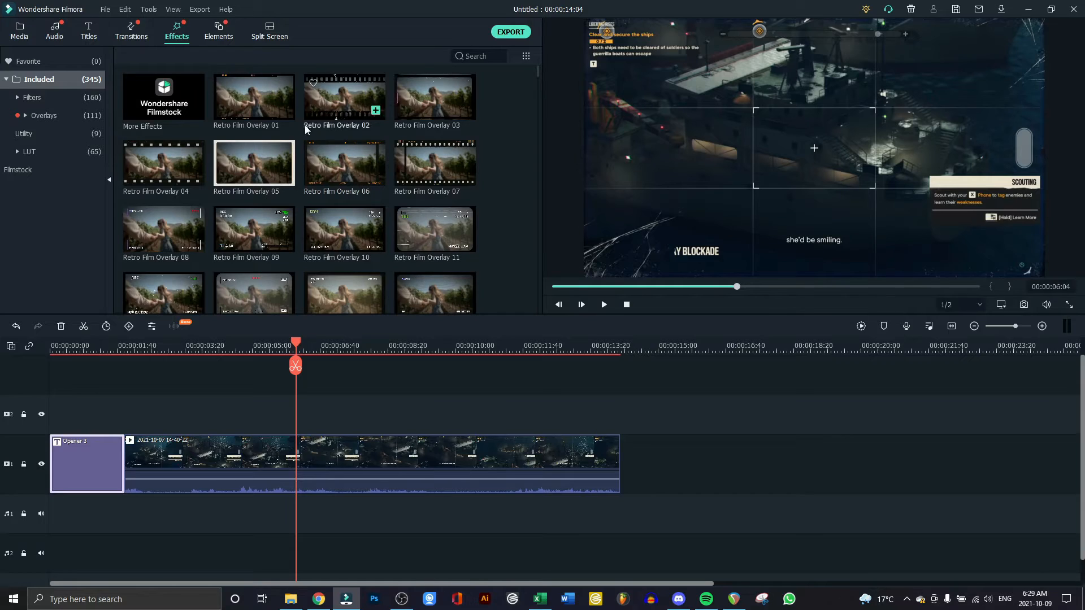
{"action": "left_click", "coordinate": [356, 108]}
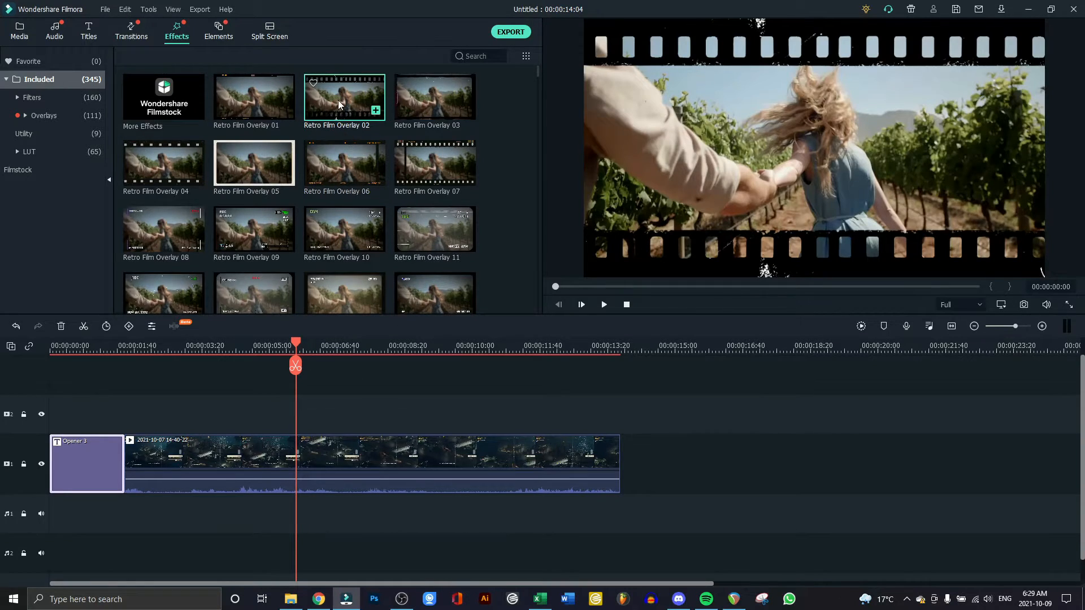
{"action": "left_click_drag", "start_coordinate": [338, 100], "coordinate": [303, 419]}
{"action": "left_click", "coordinate": [391, 409]}
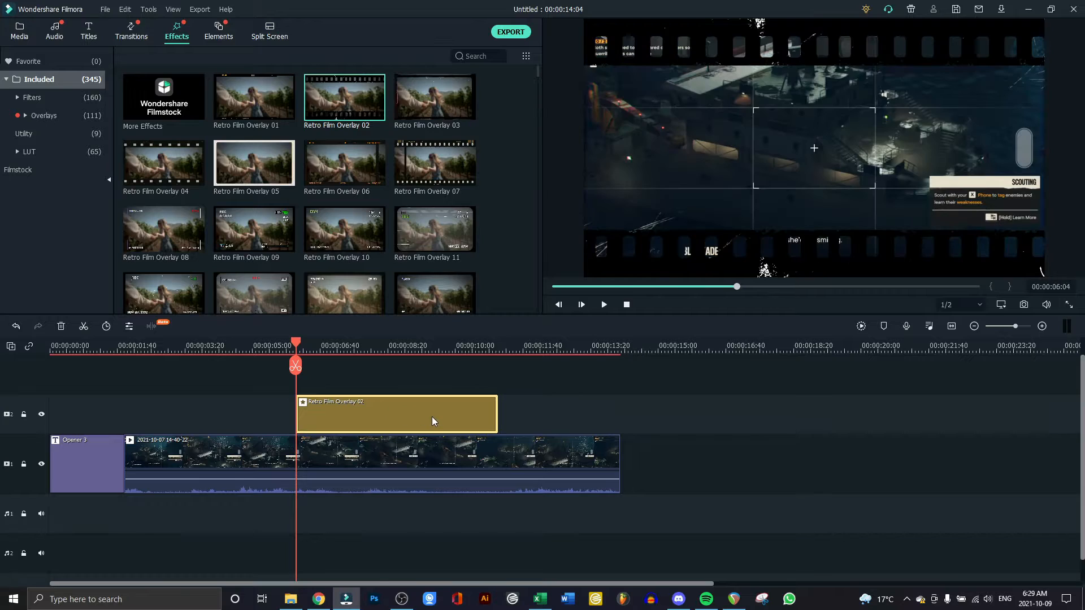
Shorten the Retro Film Overlay 02 effect to about one second and play back the section around it
{"action": "left_click_drag", "start_coordinate": [498, 413], "coordinate": [342, 416]}
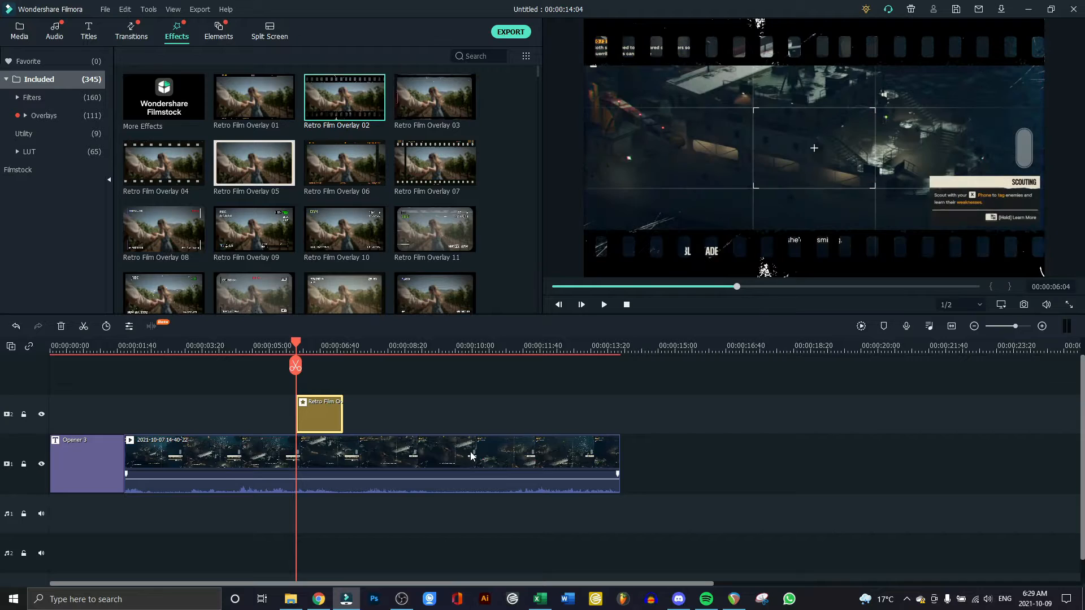
{"action": "left_click", "coordinate": [241, 350]}
{"action": "key", "text": "space"}
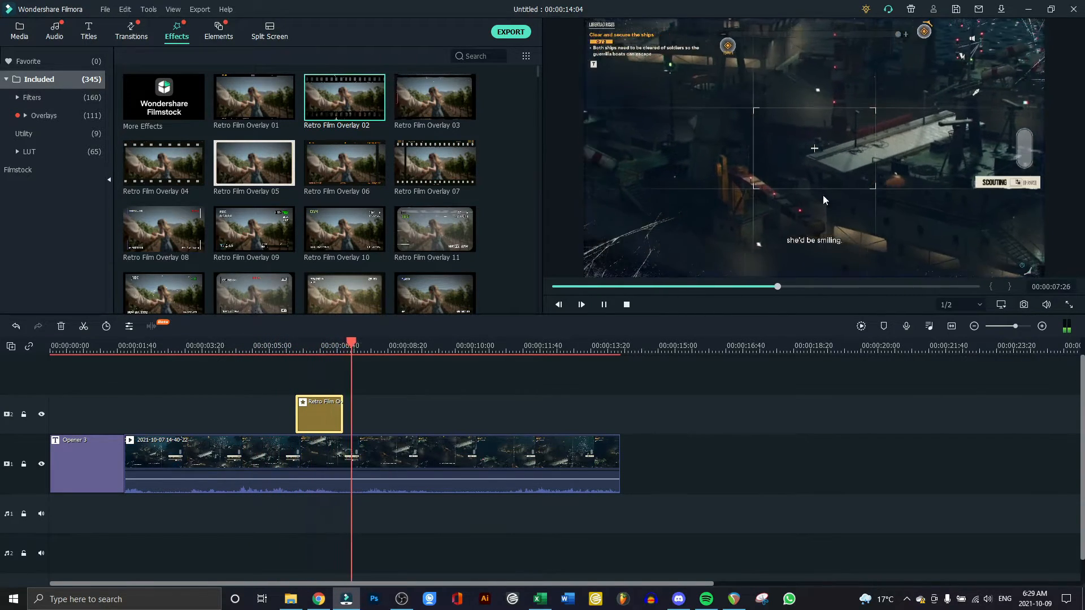
{"action": "left_click", "coordinate": [270, 348]}
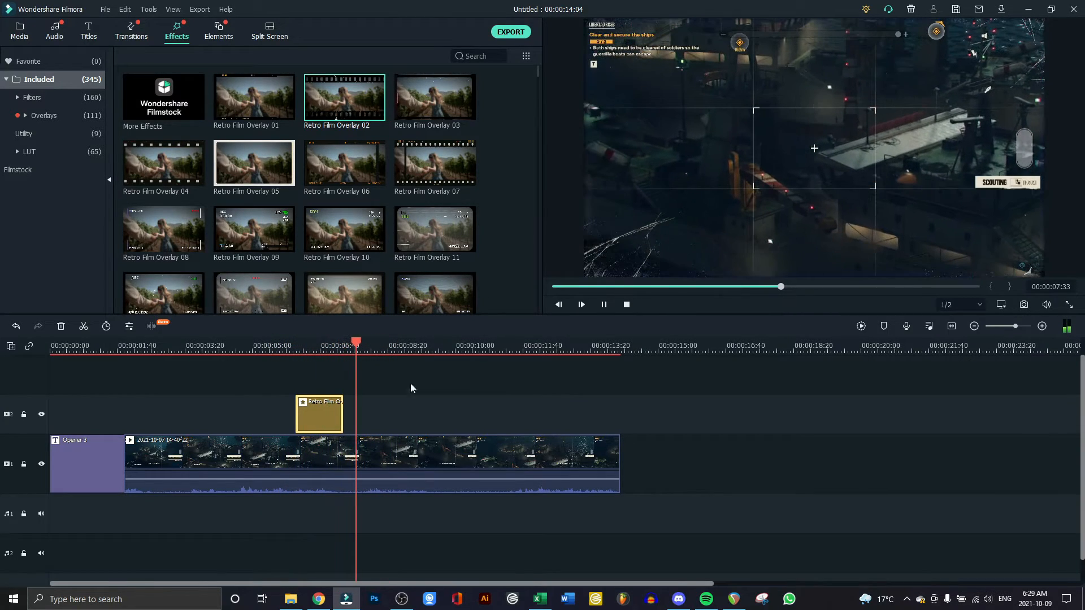
{"action": "key", "text": "space"}
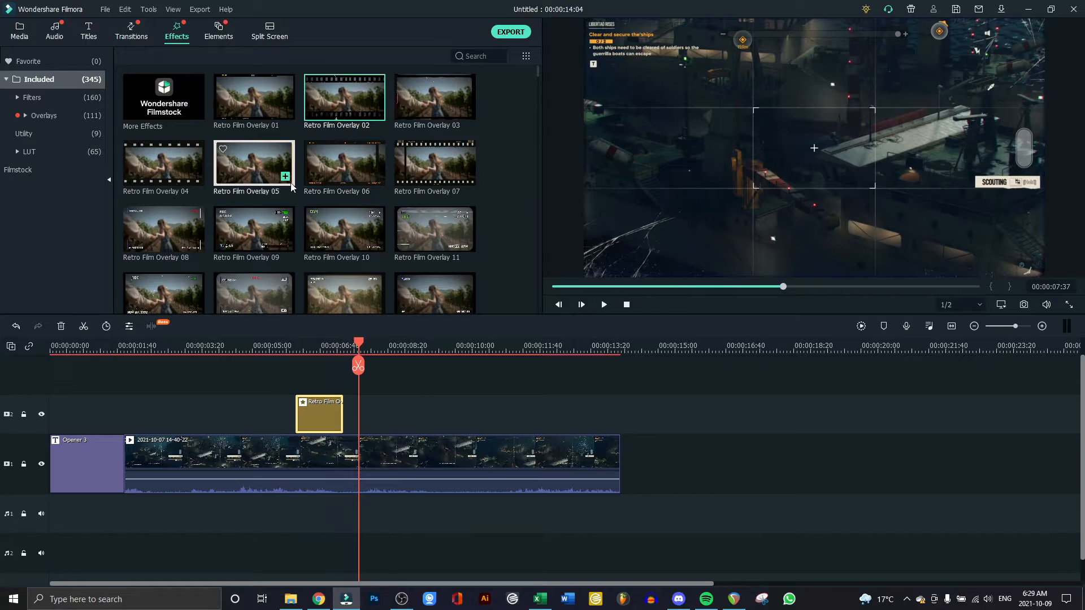
Browse the effects library again and play the last seconds of the video
{"action": "scroll", "coordinate": [305, 169], "scroll_direction": "down", "scroll_amount": 15}
{"action": "scroll", "coordinate": [314, 164], "scroll_direction": "up", "scroll_amount": 15}
{"action": "left_click", "coordinate": [549, 345]}
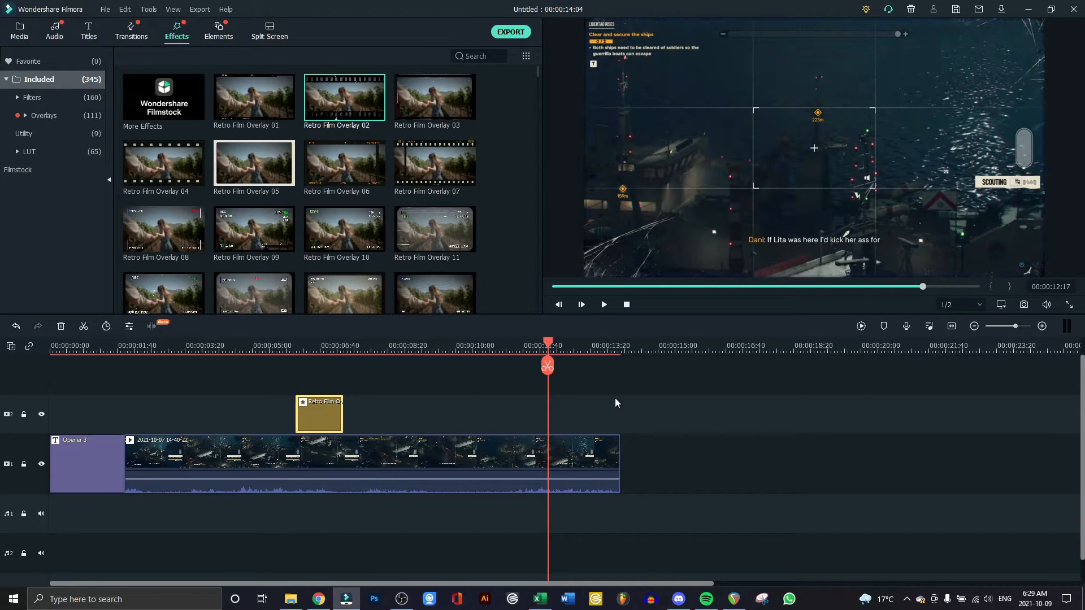
{"action": "key", "text": "space"}
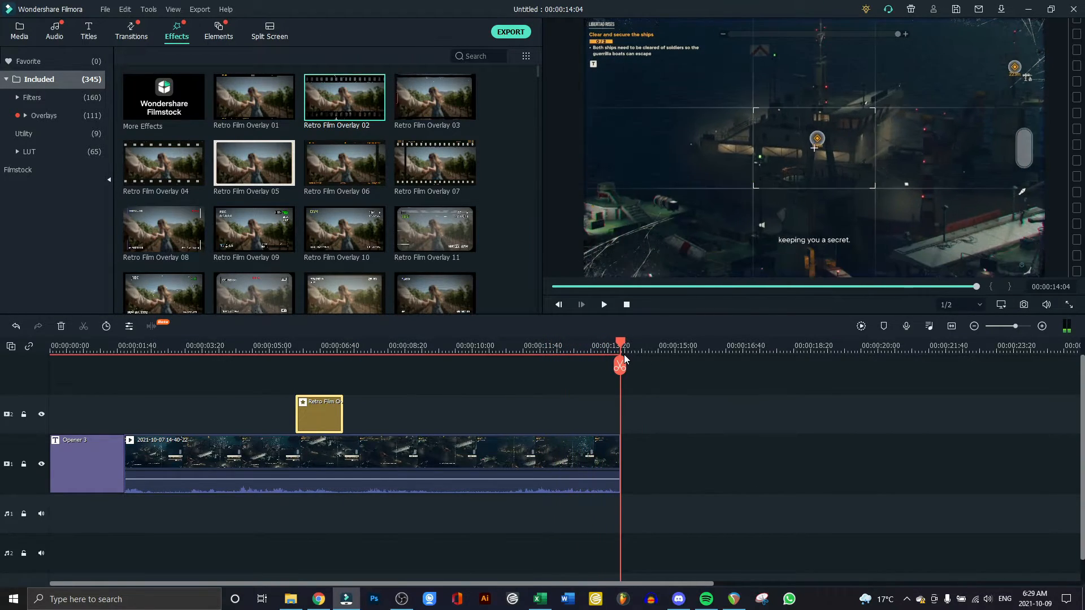
{"action": "left_click", "coordinate": [556, 346]}
Browse the transitions library and apply the Fade transition to the end of the gameplay clip
{"action": "left_click", "coordinate": [131, 25]}
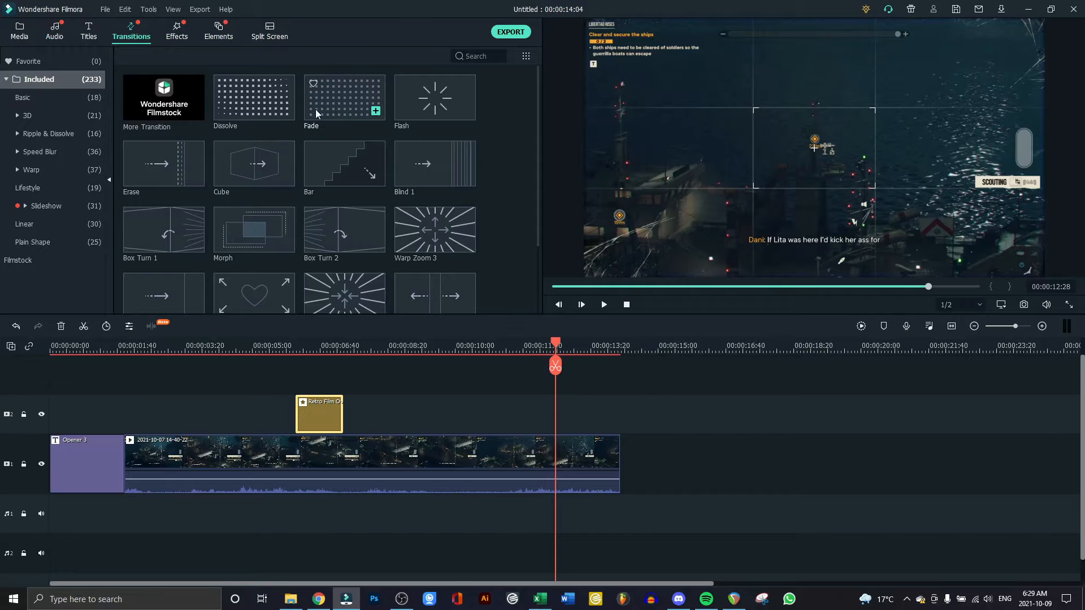
{"action": "scroll", "coordinate": [317, 169], "scroll_direction": "down", "scroll_amount": 5}
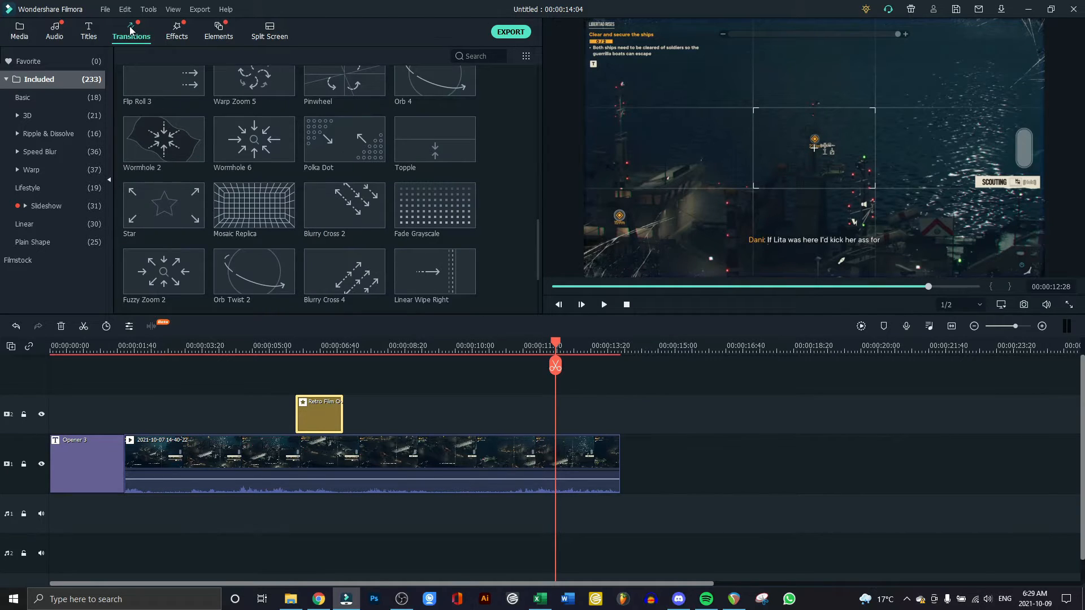
{"action": "left_click", "coordinate": [177, 31]}
{"action": "left_click", "coordinate": [147, 31]}
{"action": "scroll", "coordinate": [316, 158], "scroll_direction": "up", "scroll_amount": 5}
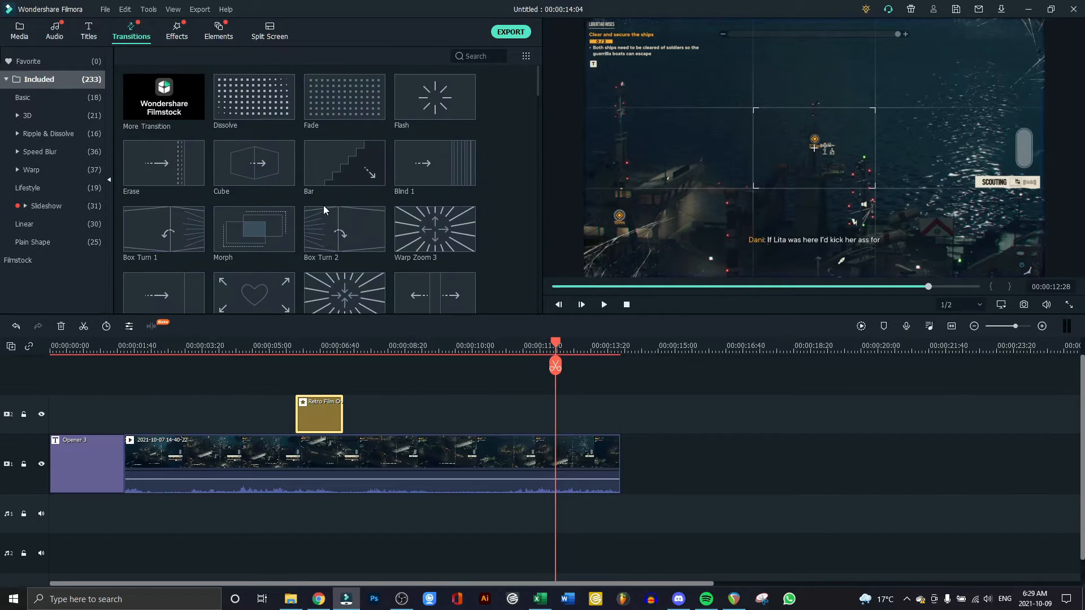
{"action": "scroll", "coordinate": [323, 201], "scroll_direction": "down", "scroll_amount": 10}
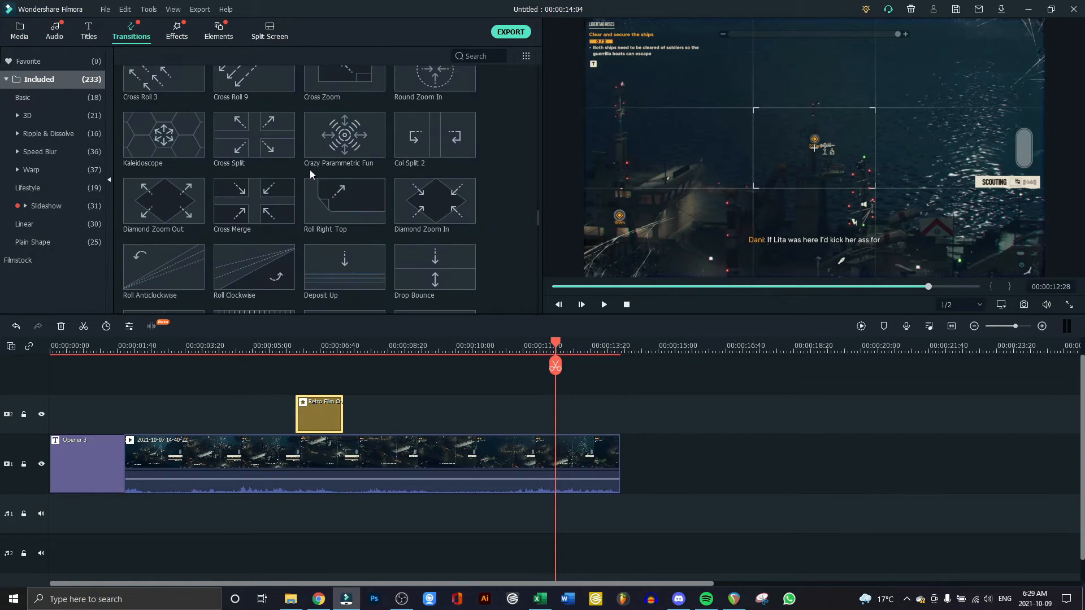
{"action": "scroll", "coordinate": [310, 170], "scroll_direction": "up", "scroll_amount": 10}
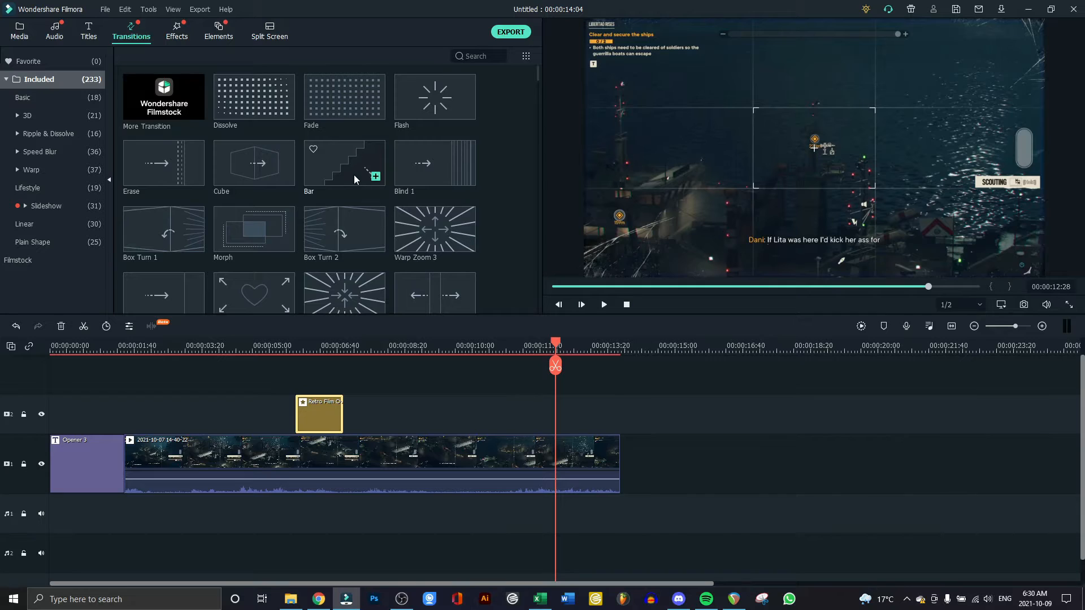
{"action": "left_click", "coordinate": [328, 95]}
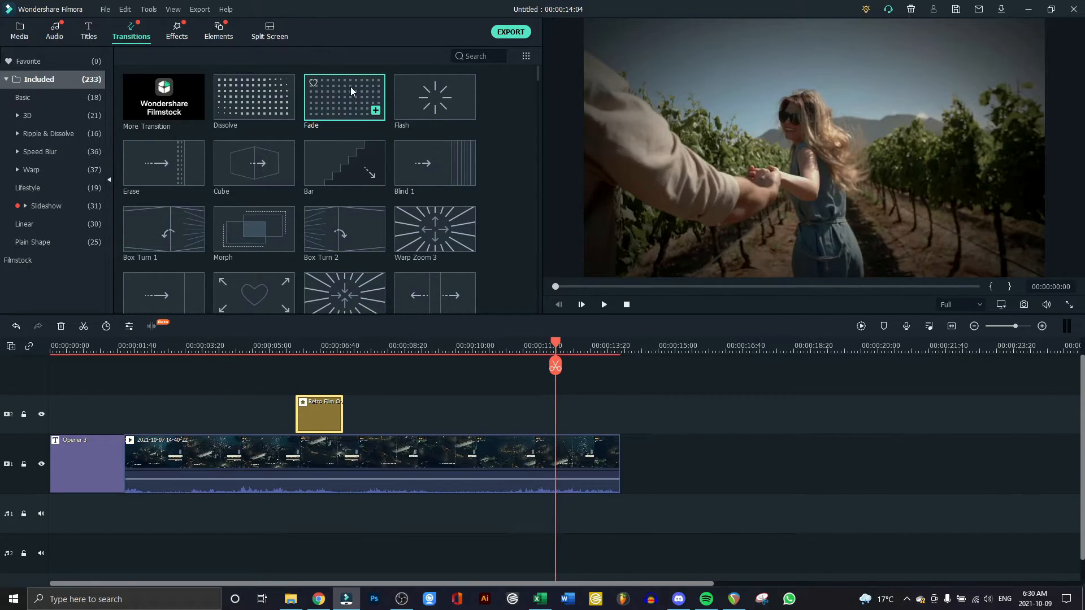
{"action": "left_click_drag", "start_coordinate": [351, 86], "coordinate": [574, 464]}
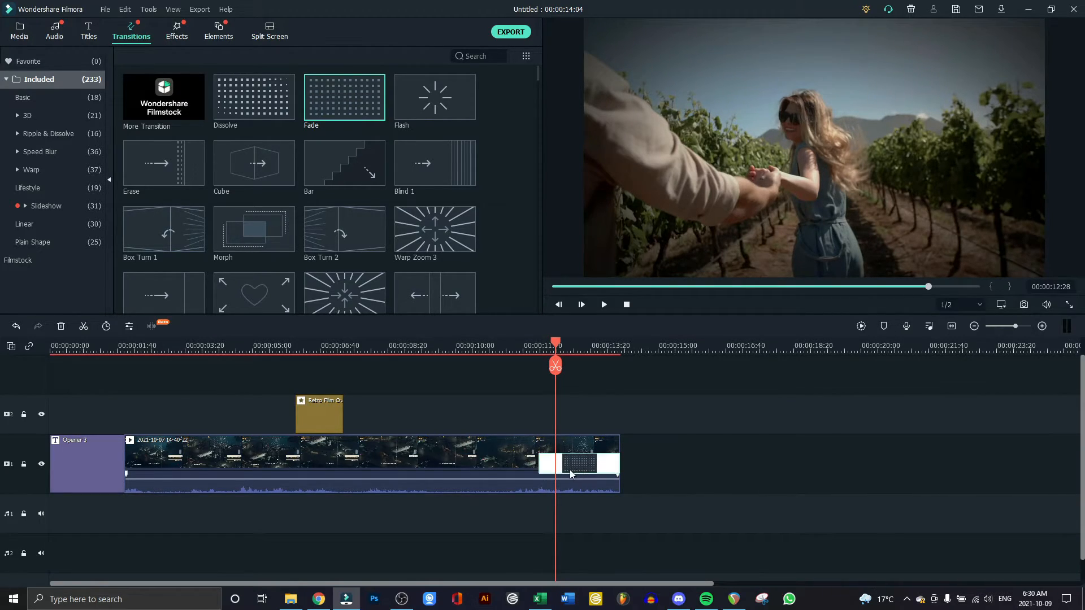
Play back the clip's ending and lengthen the Fade transition to about four seconds
{"action": "left_click", "coordinate": [490, 352]}
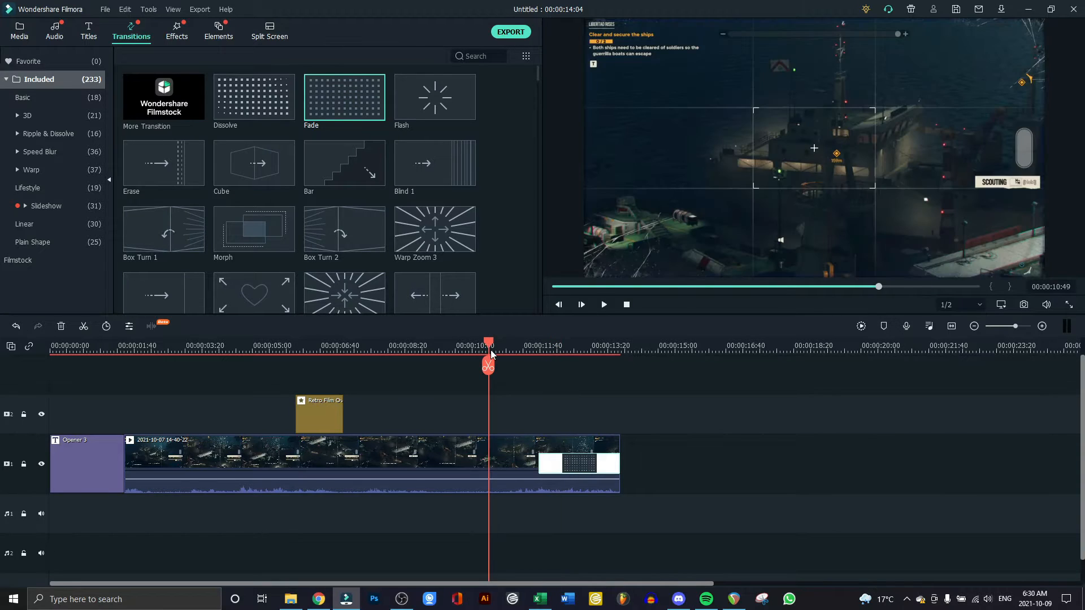
{"action": "key", "text": "space"}
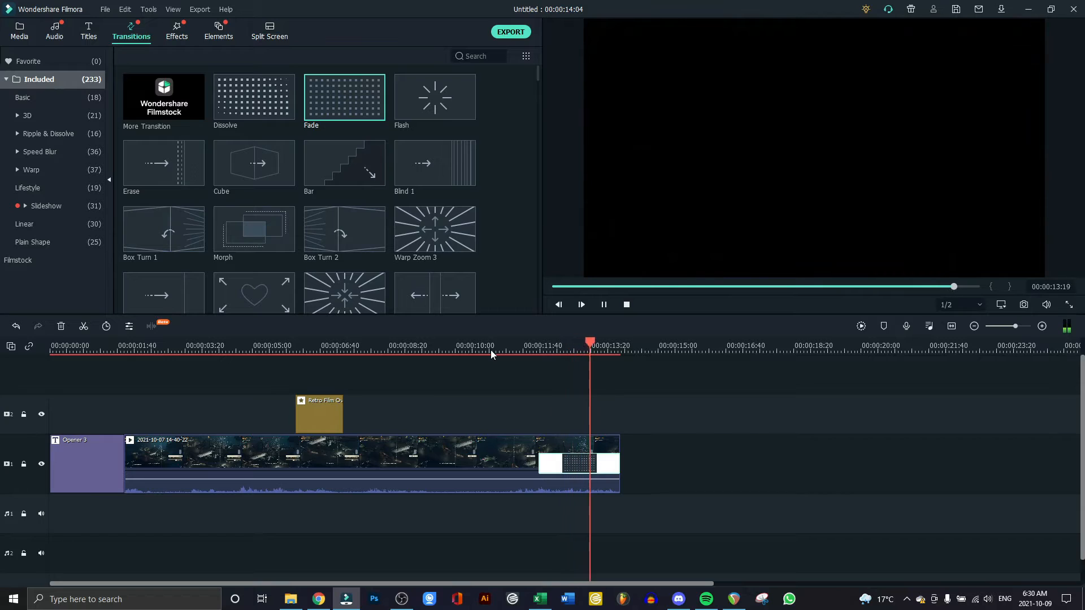
{"action": "left_click", "coordinate": [458, 349]}
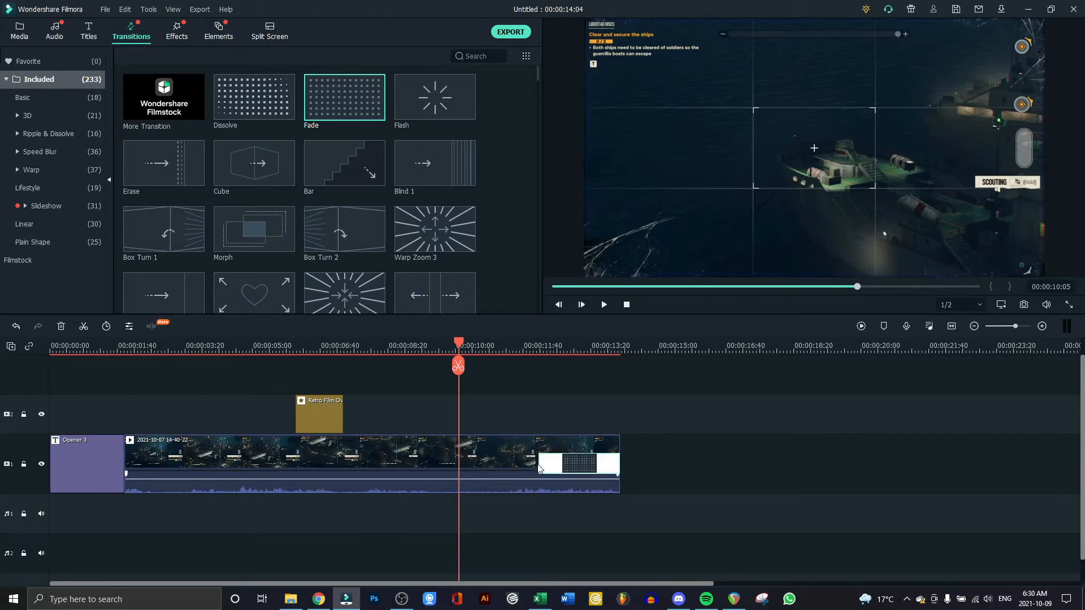
{"action": "left_click_drag", "start_coordinate": [539, 464], "coordinate": [452, 469]}
{"action": "left_click", "coordinate": [361, 349]}
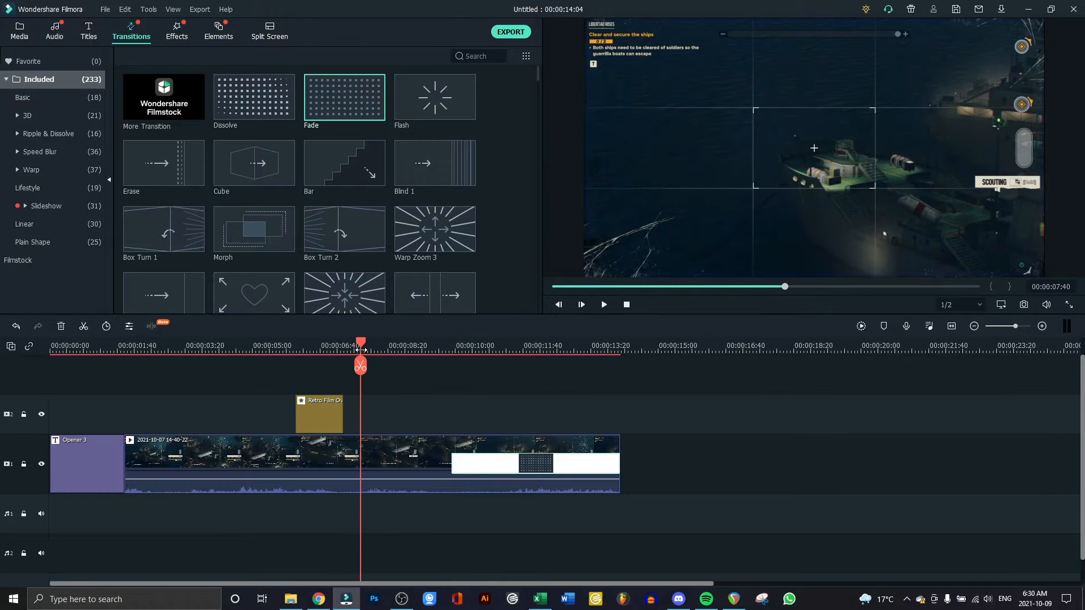
{"action": "key", "text": "space"}
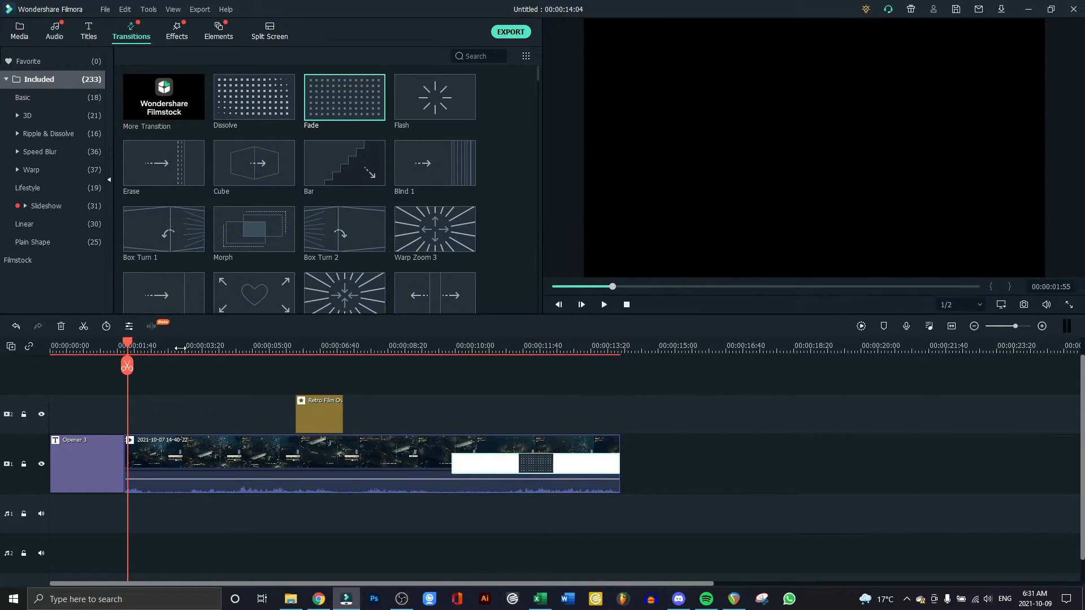
Move the playhead to about three seconds, select the gameplay clip and open its video settings
{"action": "left_click", "coordinate": [173, 349]}
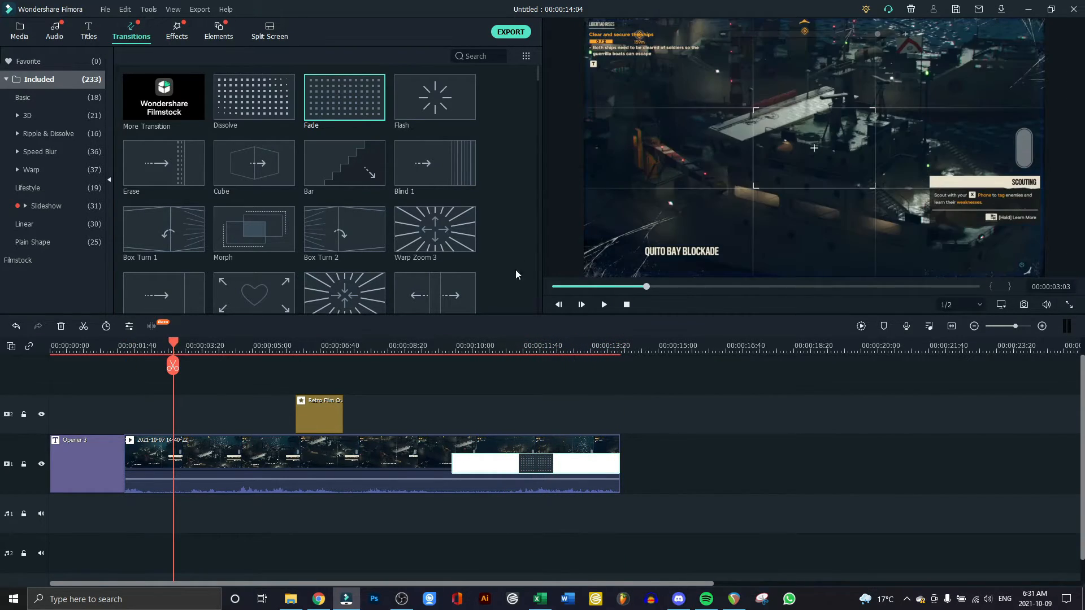
{"action": "left_click", "coordinate": [735, 170]}
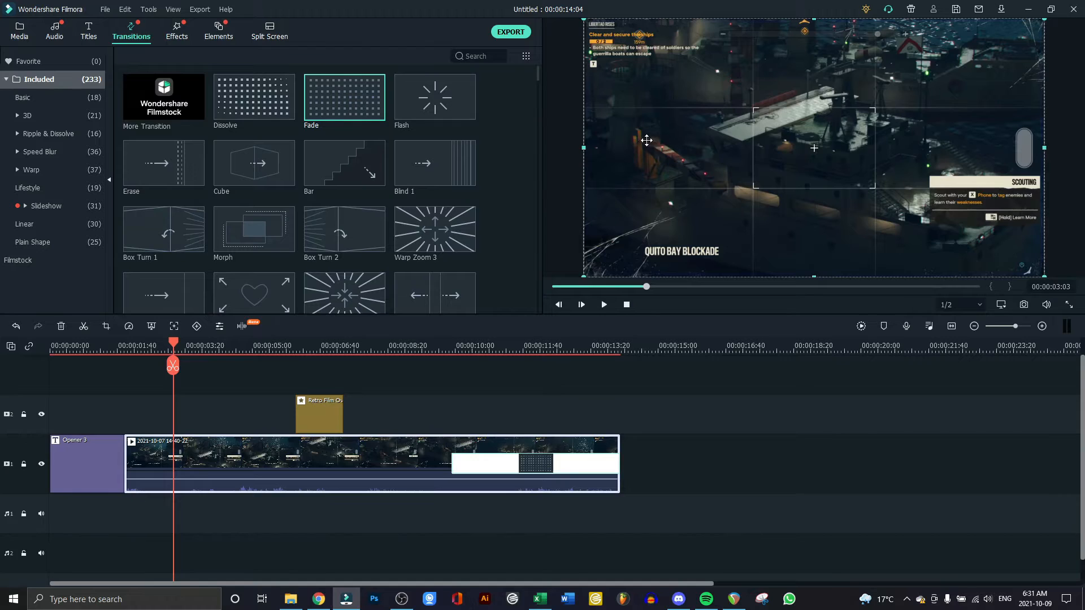
{"action": "double_click", "coordinate": [770, 122]}
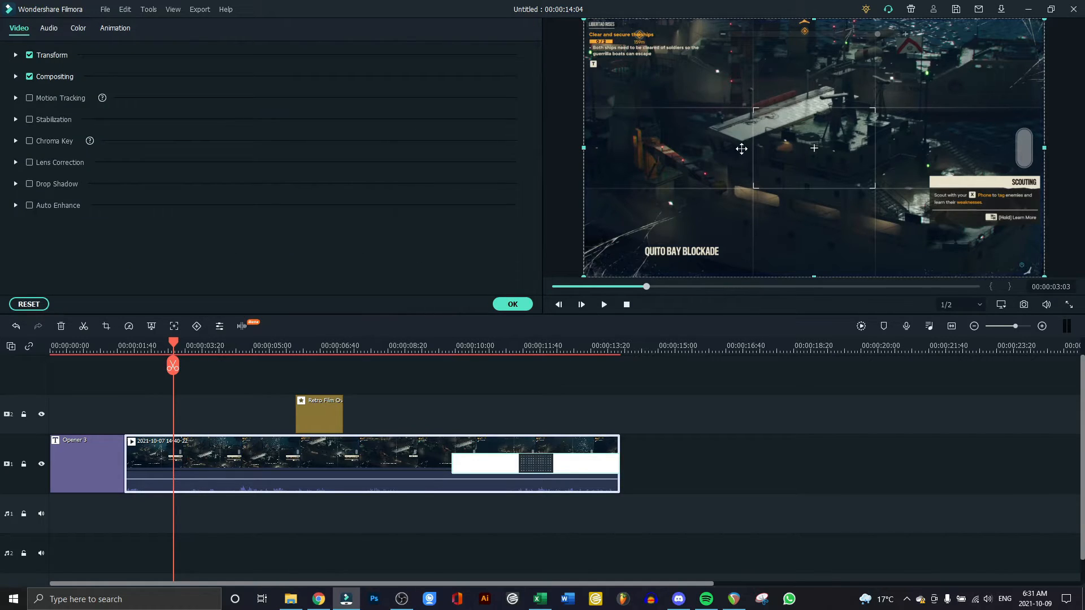
Close the clip settings, enlarge the gameplay clip in the preview beyond the frame and shift it to recentre it
{"action": "left_click", "coordinate": [512, 305]}
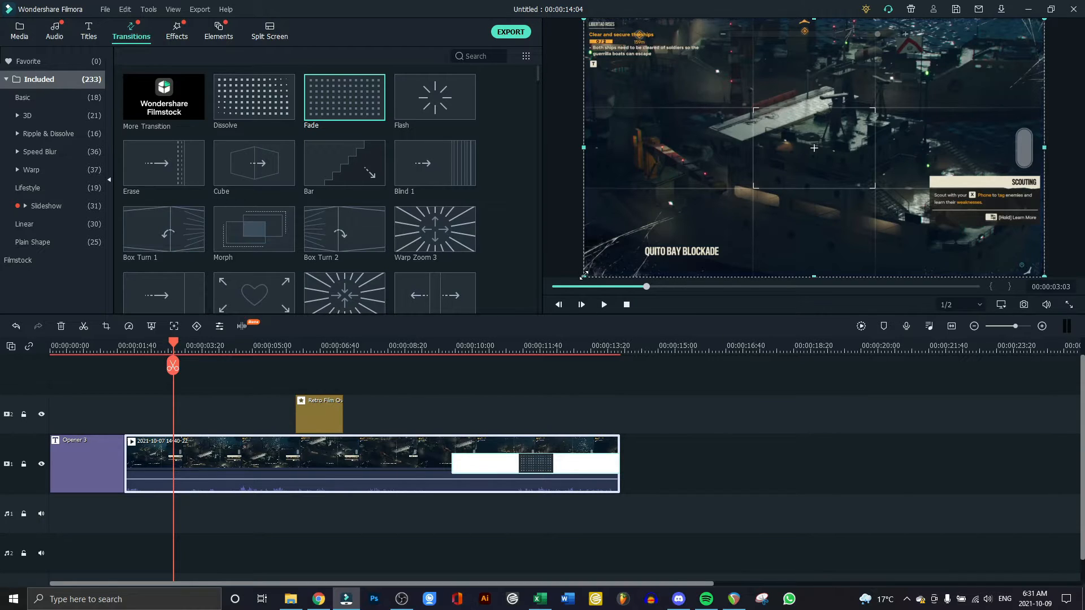
{"action": "left_click_drag", "start_coordinate": [583, 275], "coordinate": [533, 320]}
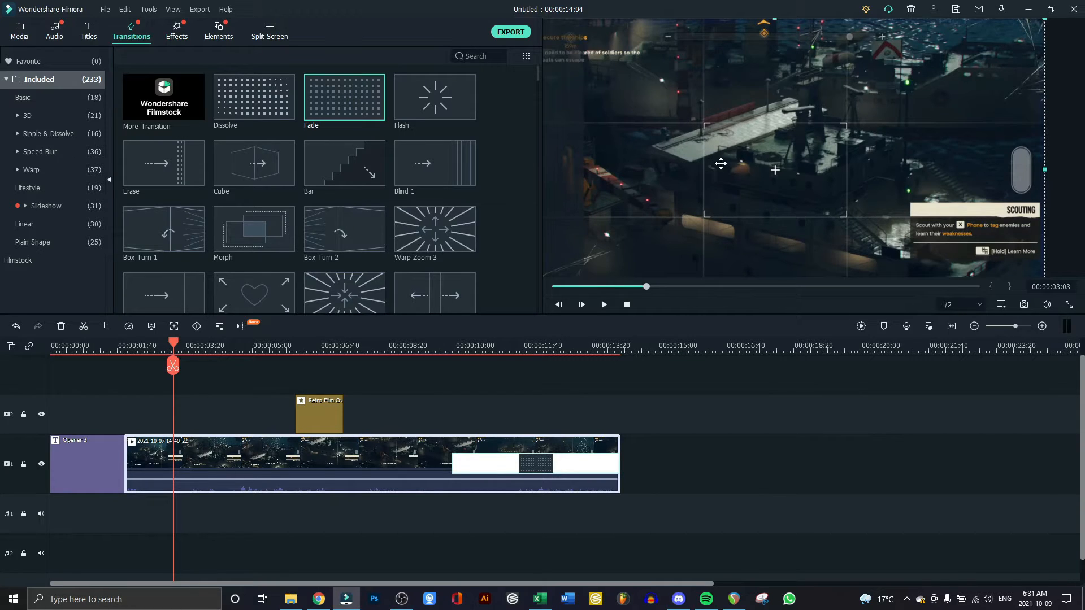
{"action": "left_click_drag", "start_coordinate": [721, 164], "coordinate": [768, 169]}
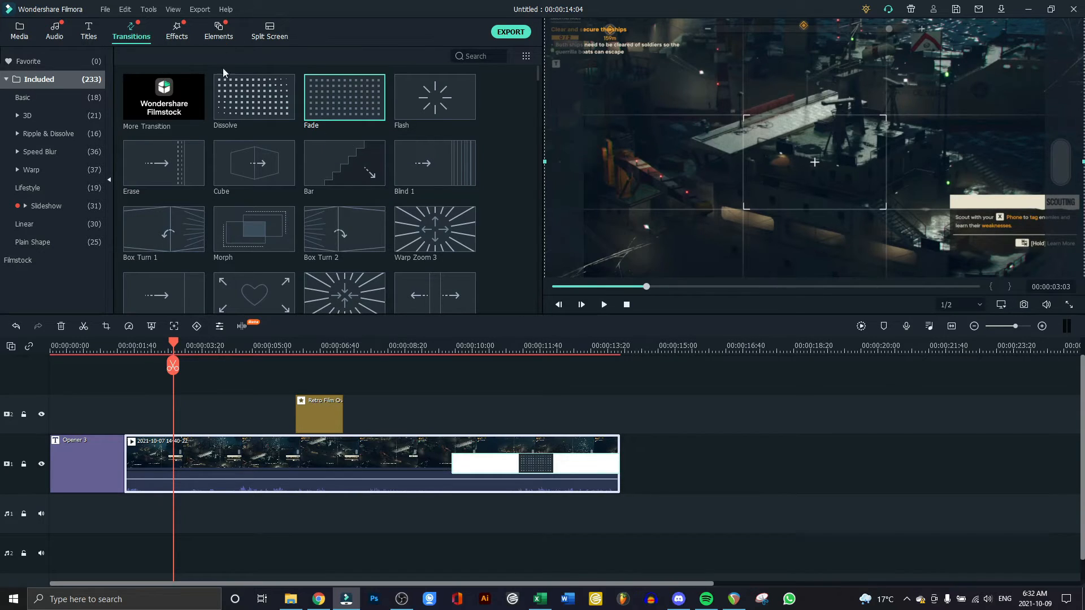
Try the 1:1 (Instagram) aspect ratio in the project settings and restore 16:9 (Widescreen)
{"action": "left_click", "coordinate": [106, 10]}
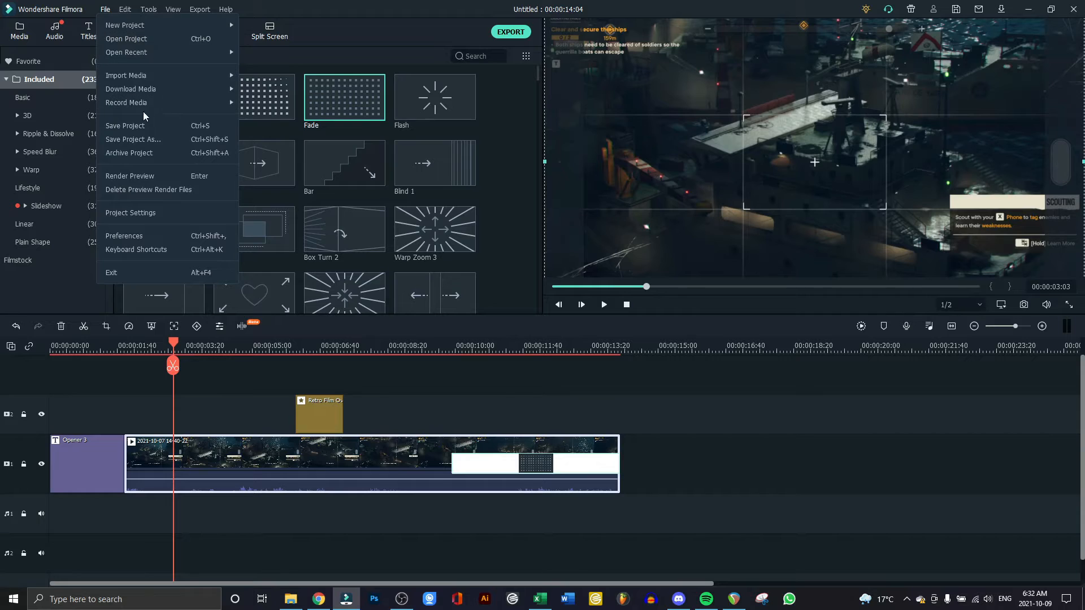
{"action": "left_click", "coordinate": [146, 212]}
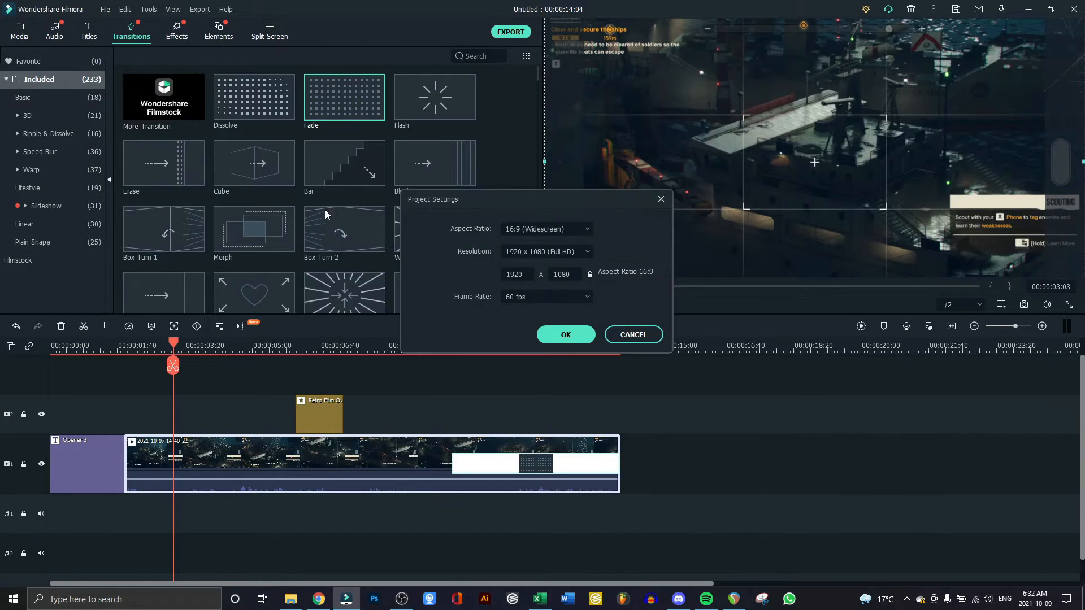
{"action": "left_click", "coordinate": [577, 229]}
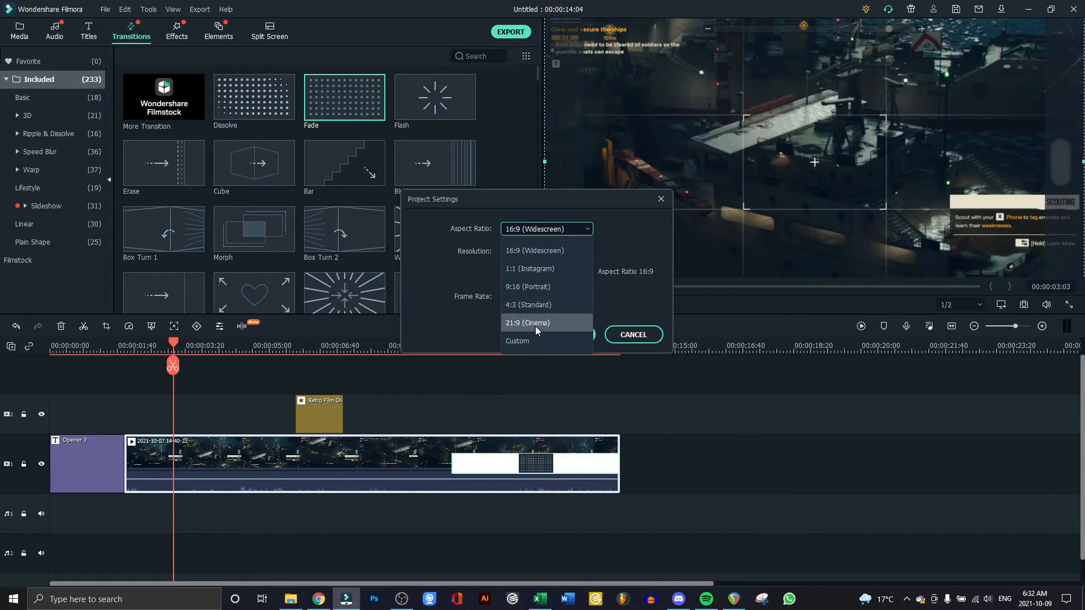
{"action": "left_click", "coordinate": [533, 269]}
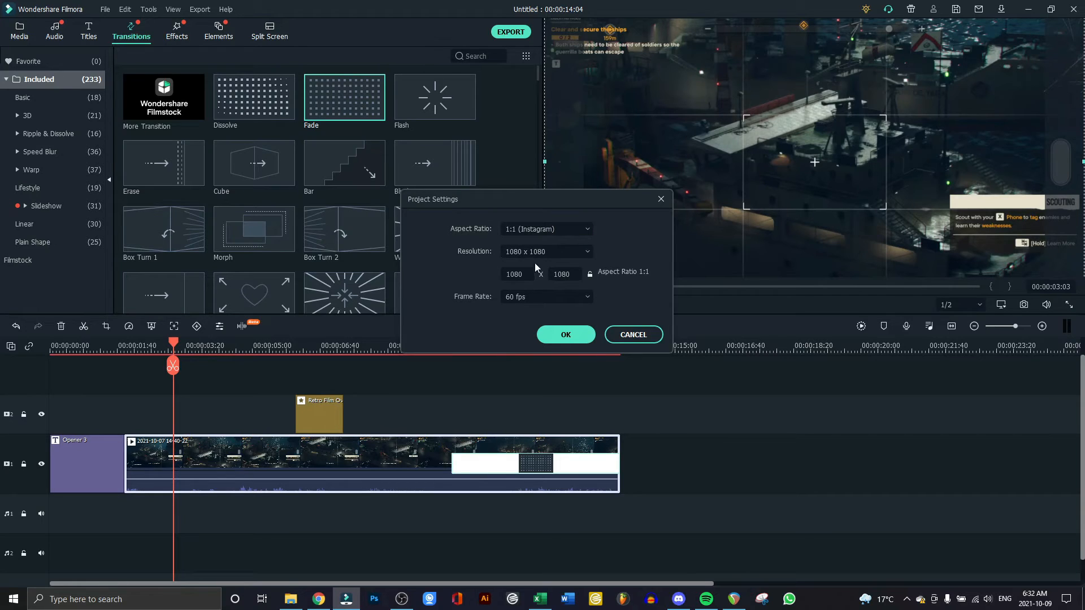
{"action": "left_click", "coordinate": [549, 233]}
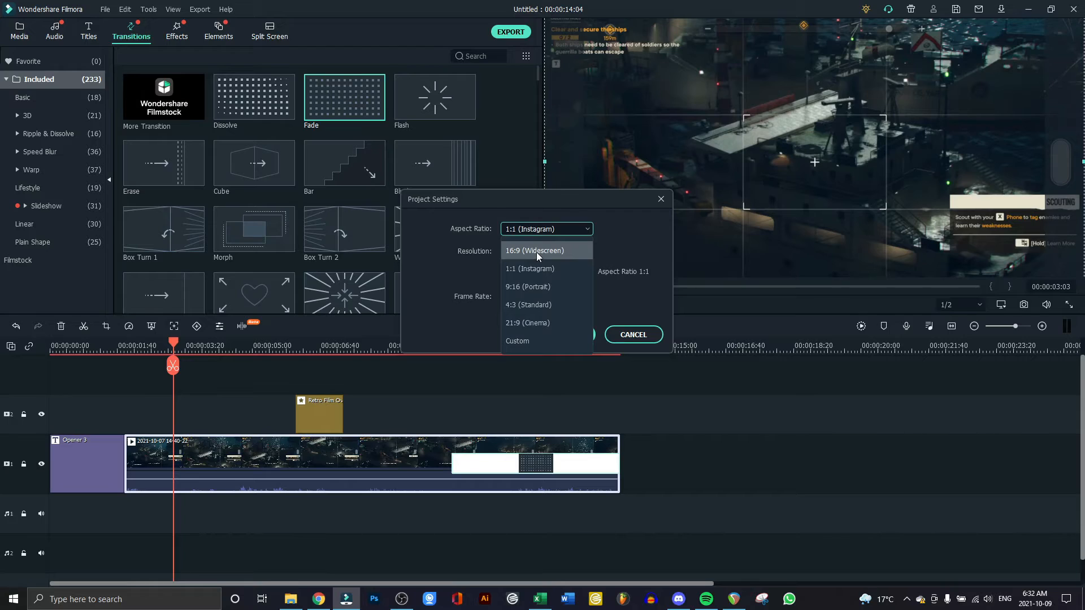
{"action": "left_click", "coordinate": [530, 252]}
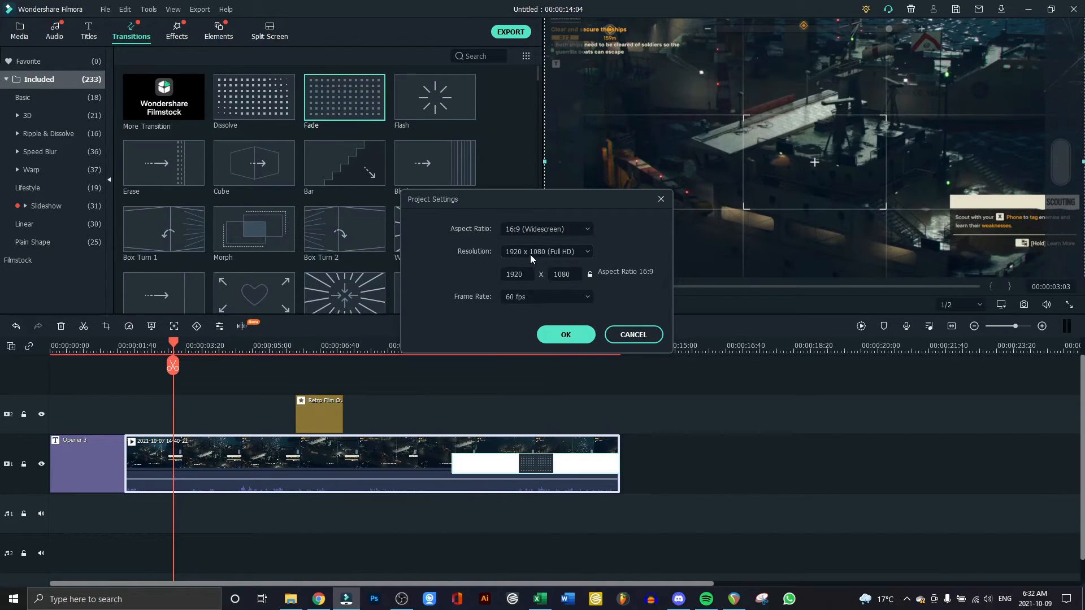
{"action": "left_click", "coordinate": [574, 334]}
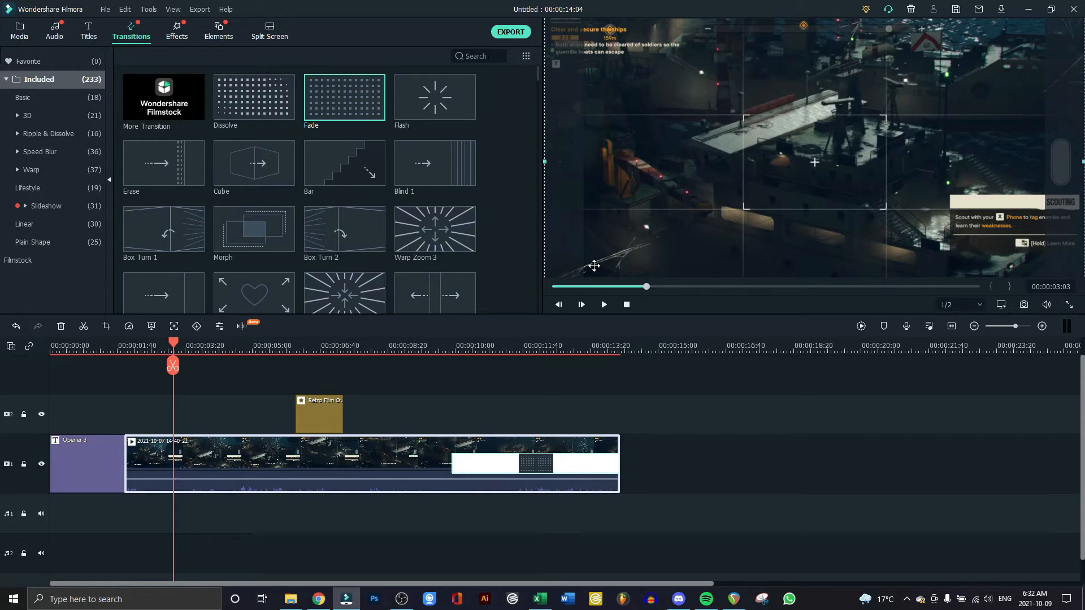
Start a local export, name the video Test and choose the OneDrive Desktop folder as its save location
{"action": "left_click", "coordinate": [503, 32]}
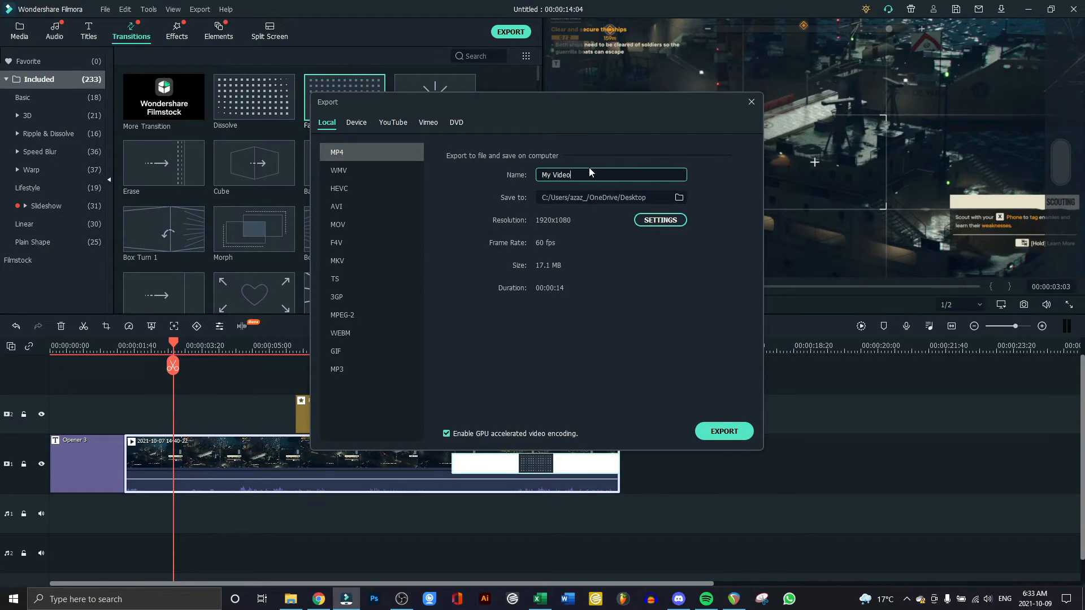
{"action": "left_click_drag", "start_coordinate": [577, 170], "coordinate": [469, 168]}
{"action": "type", "text": "Test"}
{"action": "left_click", "coordinate": [678, 197]}
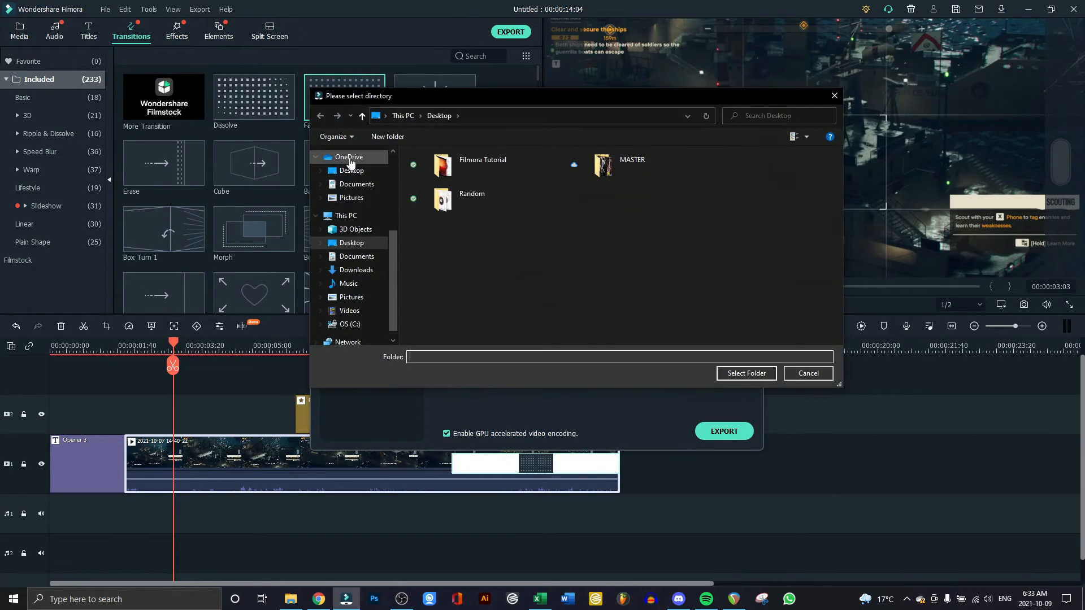
{"action": "left_click", "coordinate": [358, 171]}
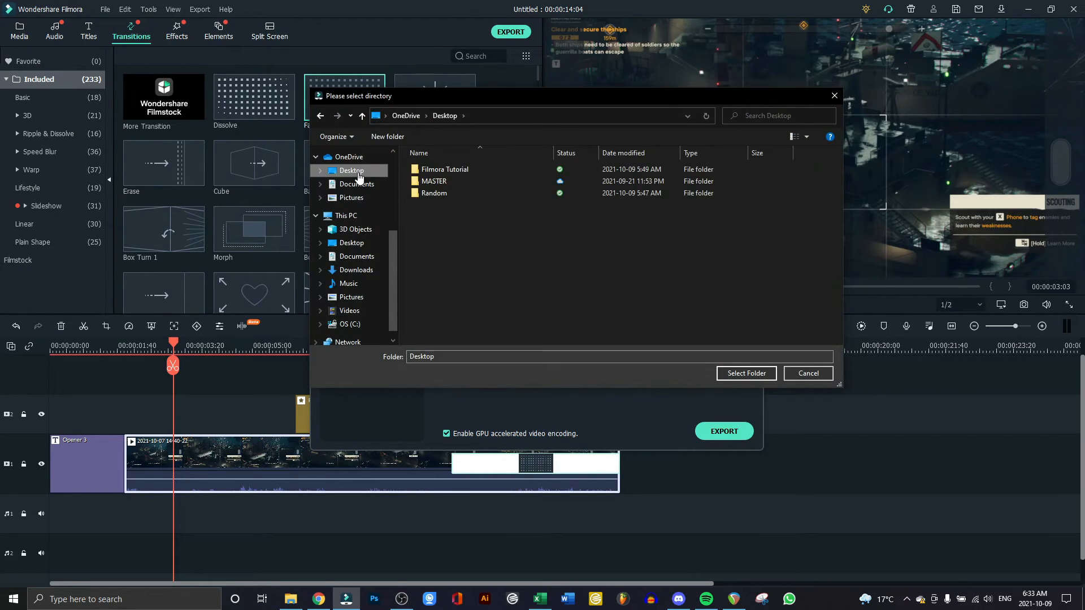
{"action": "left_click", "coordinate": [742, 375]}
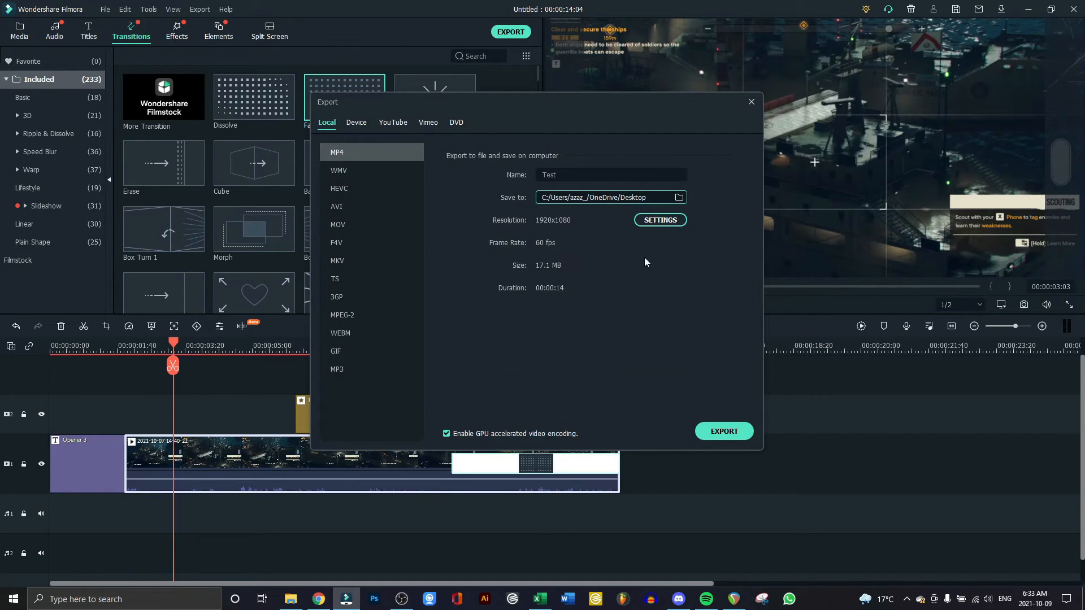
Compare the Best, Better and Good quality presets in the export settings and apply Good
{"action": "left_click", "coordinate": [656, 220]}
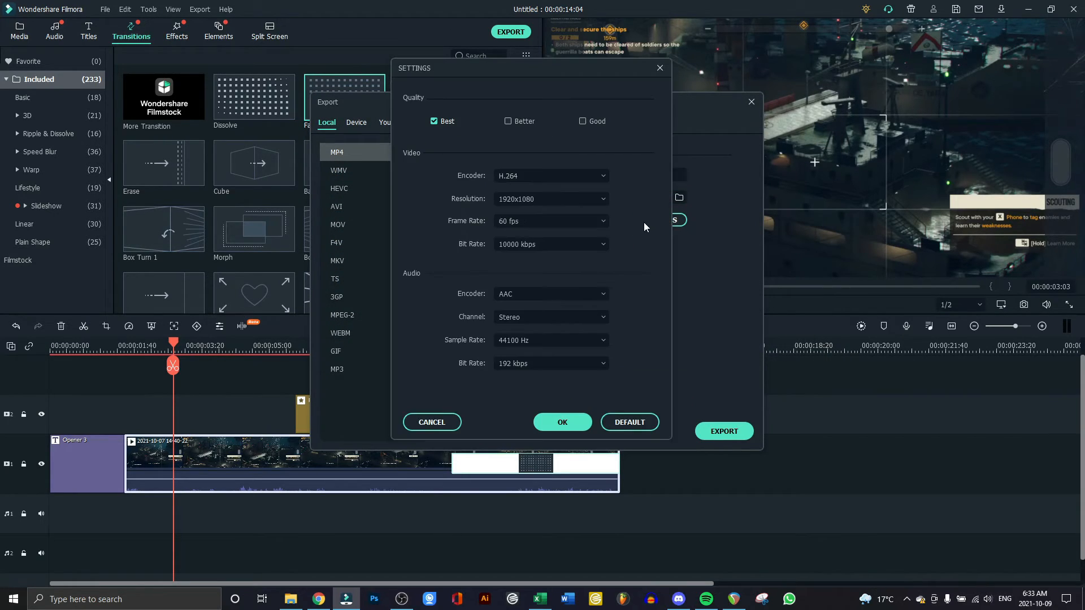
{"action": "left_click", "coordinate": [513, 121]}
{"action": "left_click", "coordinate": [589, 123]}
{"action": "left_click", "coordinate": [516, 123]}
{"action": "left_click", "coordinate": [436, 123]}
{"action": "left_click", "coordinate": [515, 122]}
{"action": "left_click", "coordinate": [585, 123]}
{"action": "left_click", "coordinate": [503, 121]}
{"action": "left_click", "coordinate": [443, 123]}
{"action": "left_click", "coordinate": [517, 122]}
{"action": "left_click", "coordinate": [583, 123]}
{"action": "left_click", "coordinate": [511, 122]}
{"action": "left_click", "coordinate": [458, 120]}
{"action": "left_click", "coordinate": [603, 121]}
{"action": "left_click", "coordinate": [578, 420]}
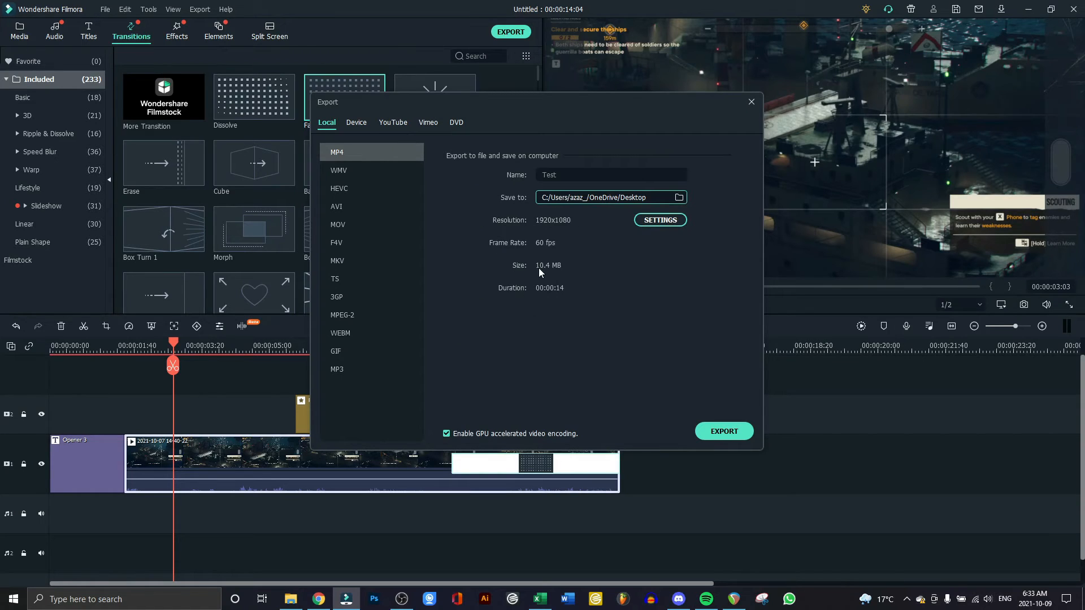
Set the export quality to Best and export the video as an MP4 file
{"action": "left_click", "coordinate": [668, 220]}
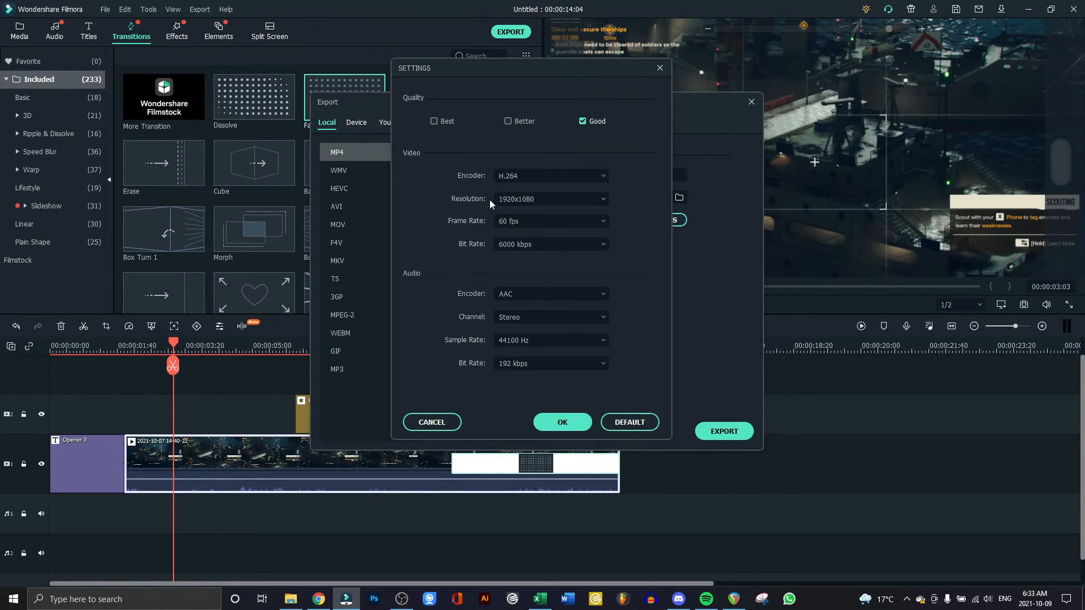
{"action": "left_click", "coordinate": [434, 121]}
{"action": "left_click", "coordinate": [568, 421]}
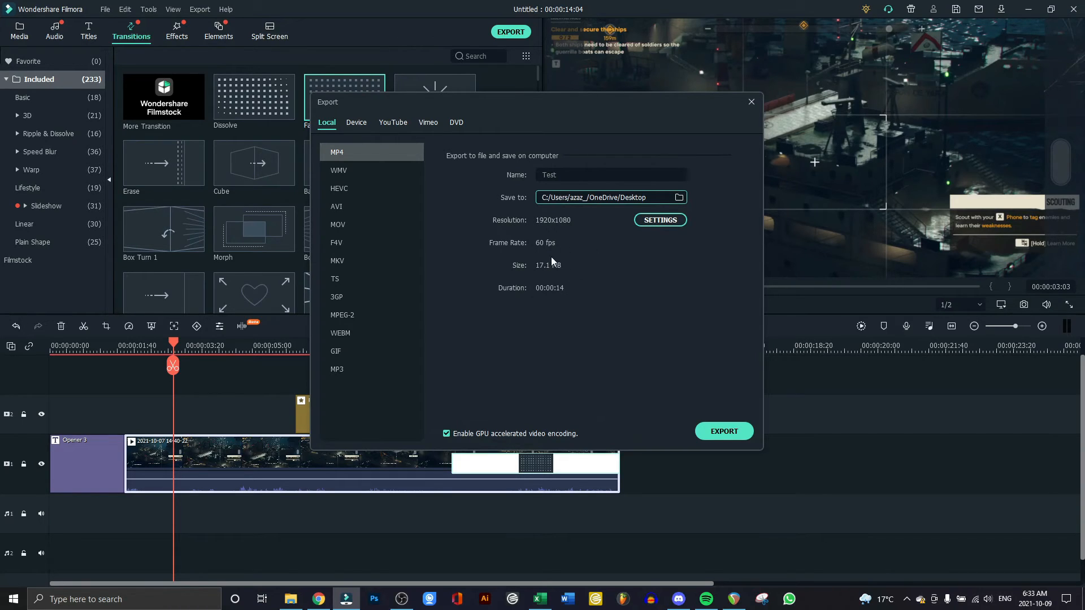
{"action": "left_click", "coordinate": [722, 431]}
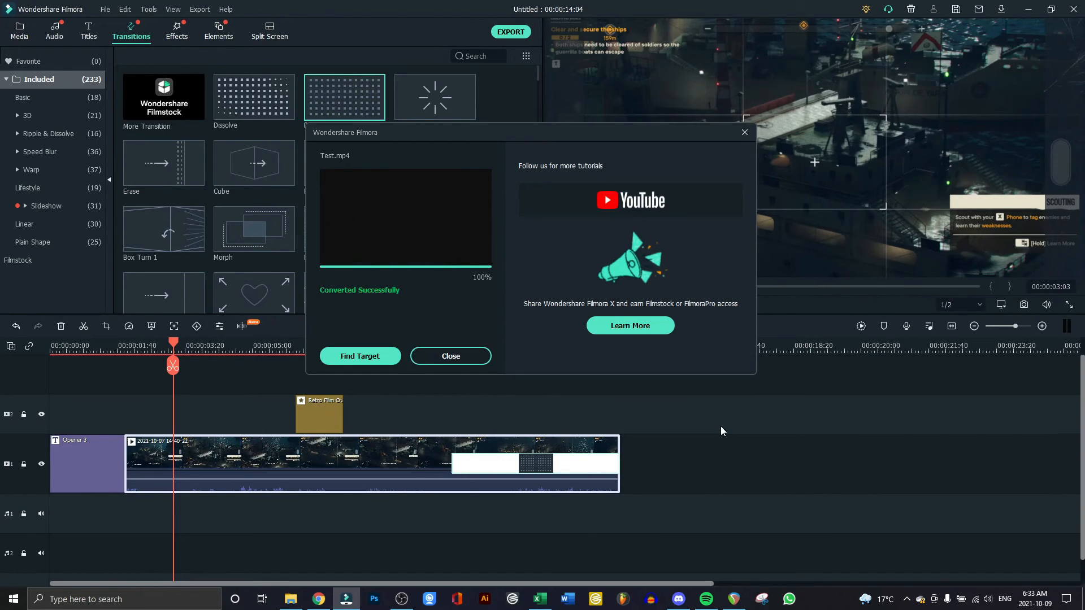
Locate the exported Test video in its folder in File Explorer and play it
{"action": "left_click", "coordinate": [357, 360]}
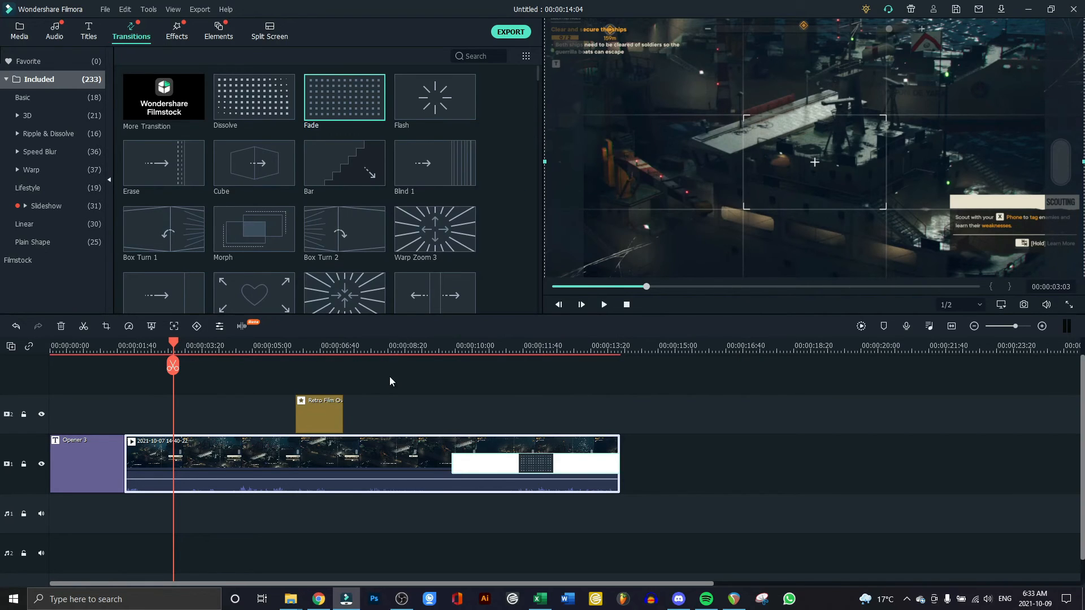
{"action": "mouse_move", "coordinate": [290, 598]}
{"action": "left_click", "coordinate": [351, 541]}
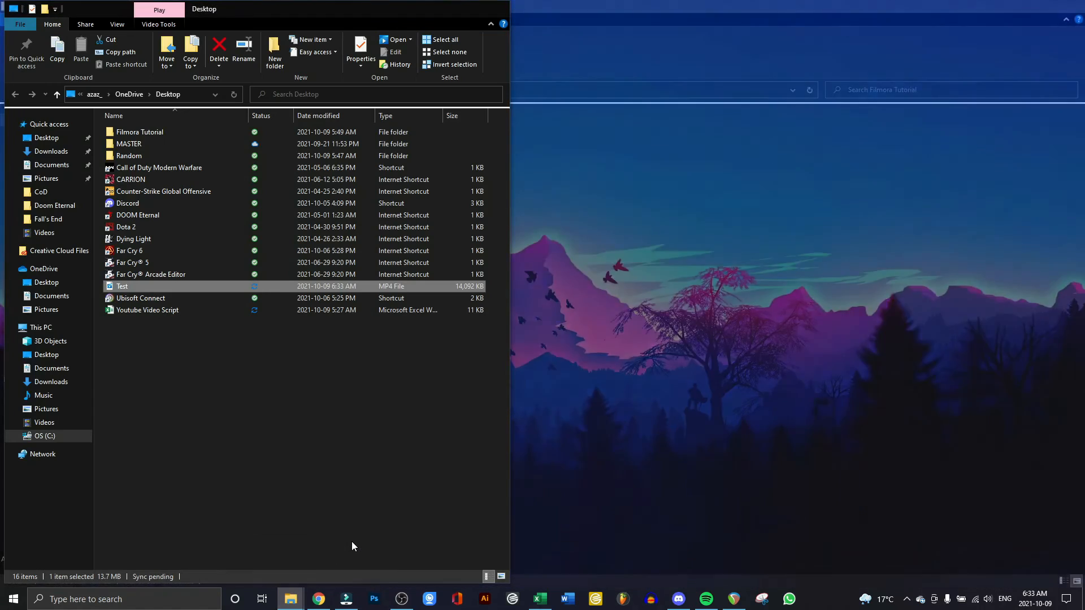
{"action": "double_click", "coordinate": [388, 12]}
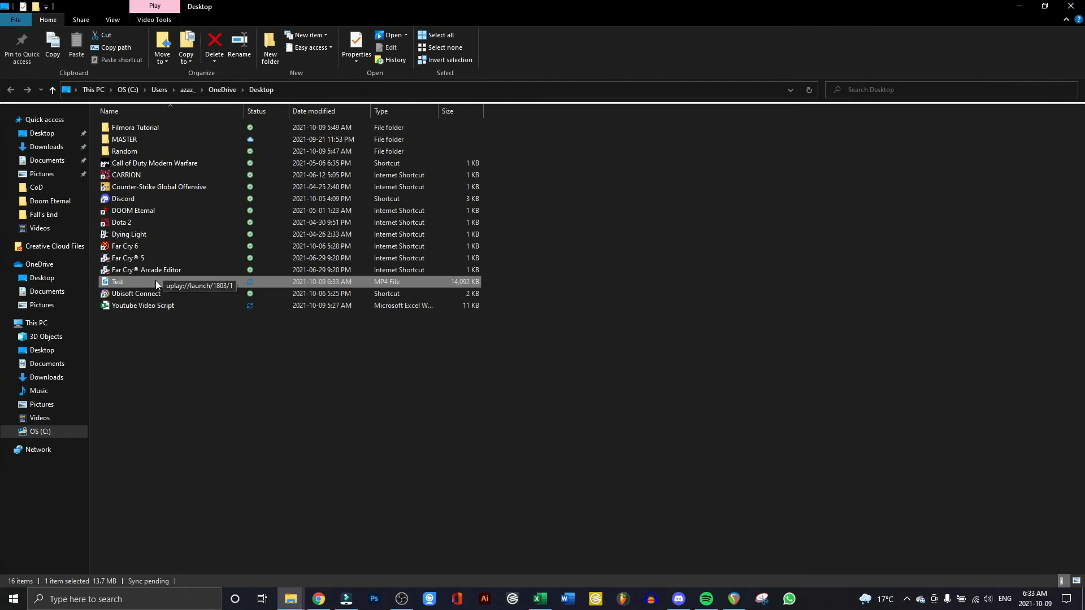
{"action": "double_click", "coordinate": [116, 280]}
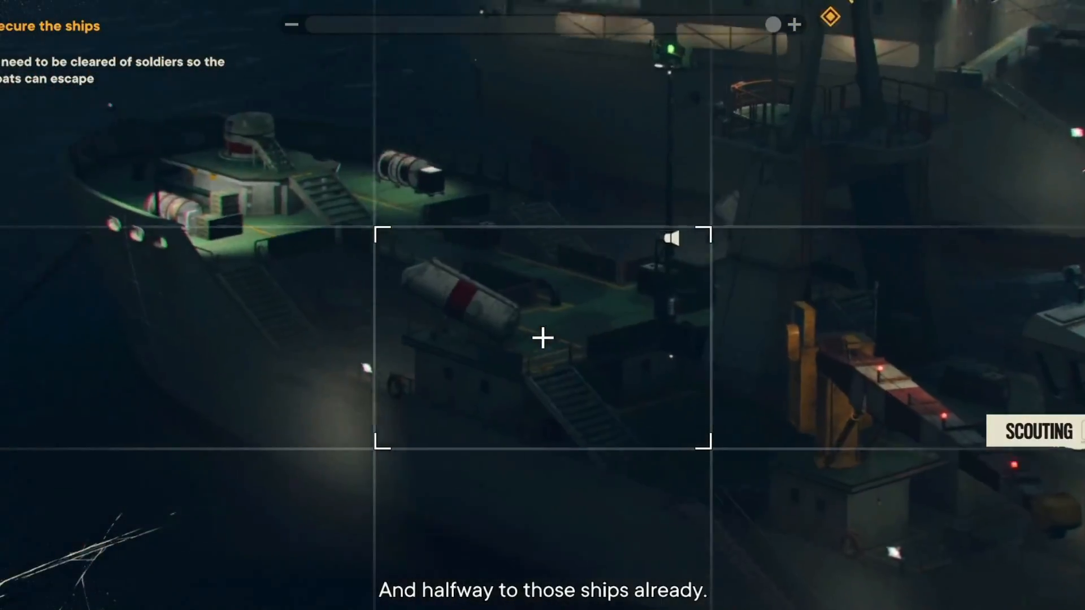
{"action": "mouse_move", "coordinate": [8, 345]}
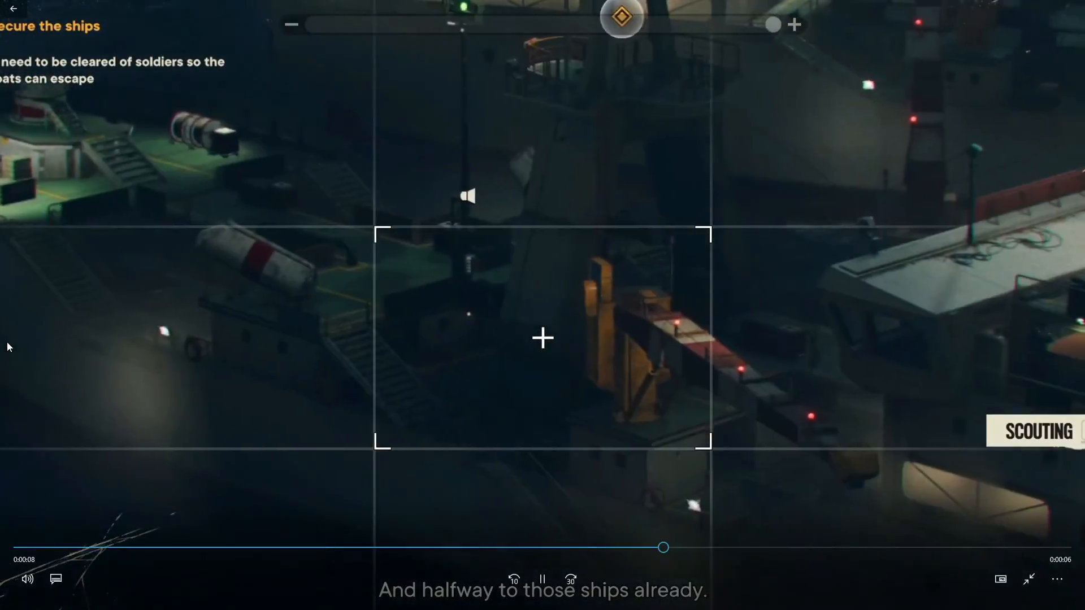